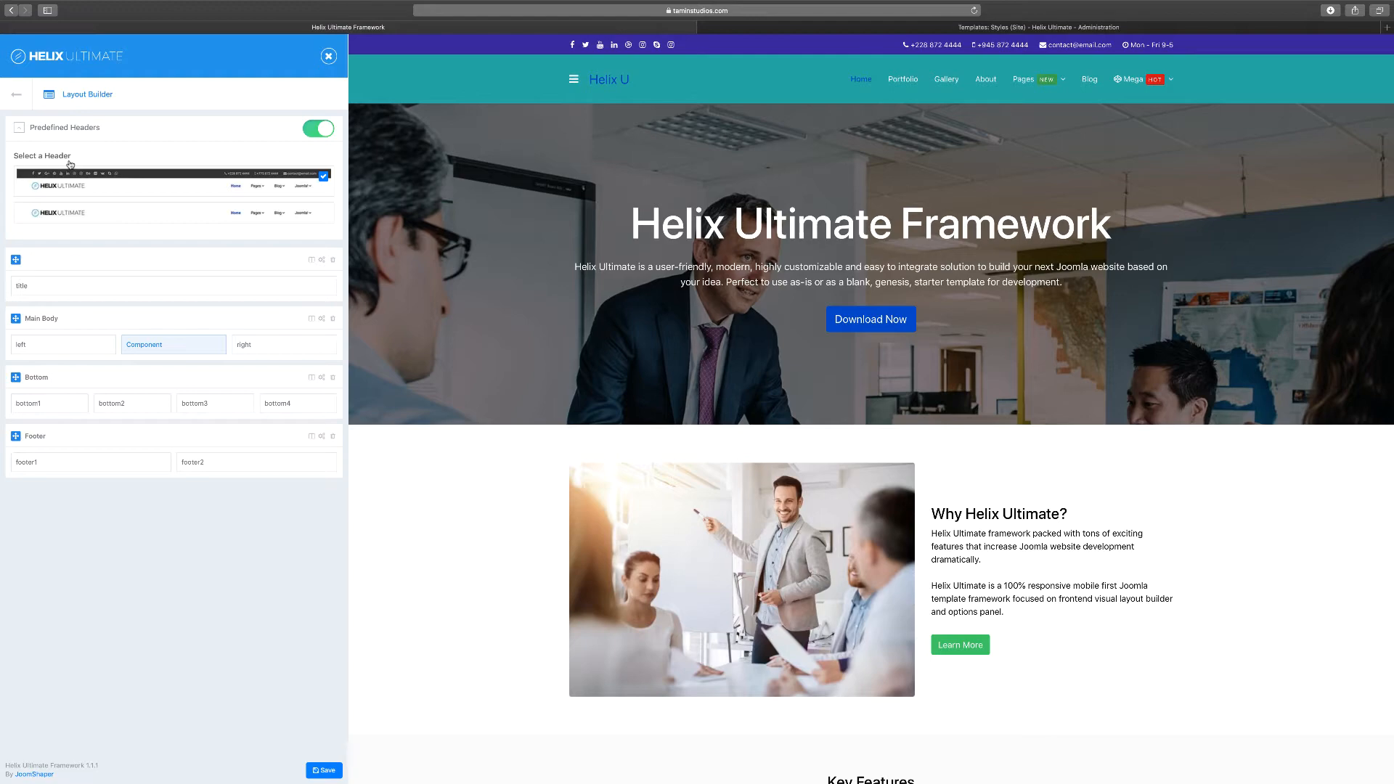
- Switch to the Joomla administration and examine the site's template styles and the template entries under Extensions
{"action": "left_click", "coordinate": [890, 28]}
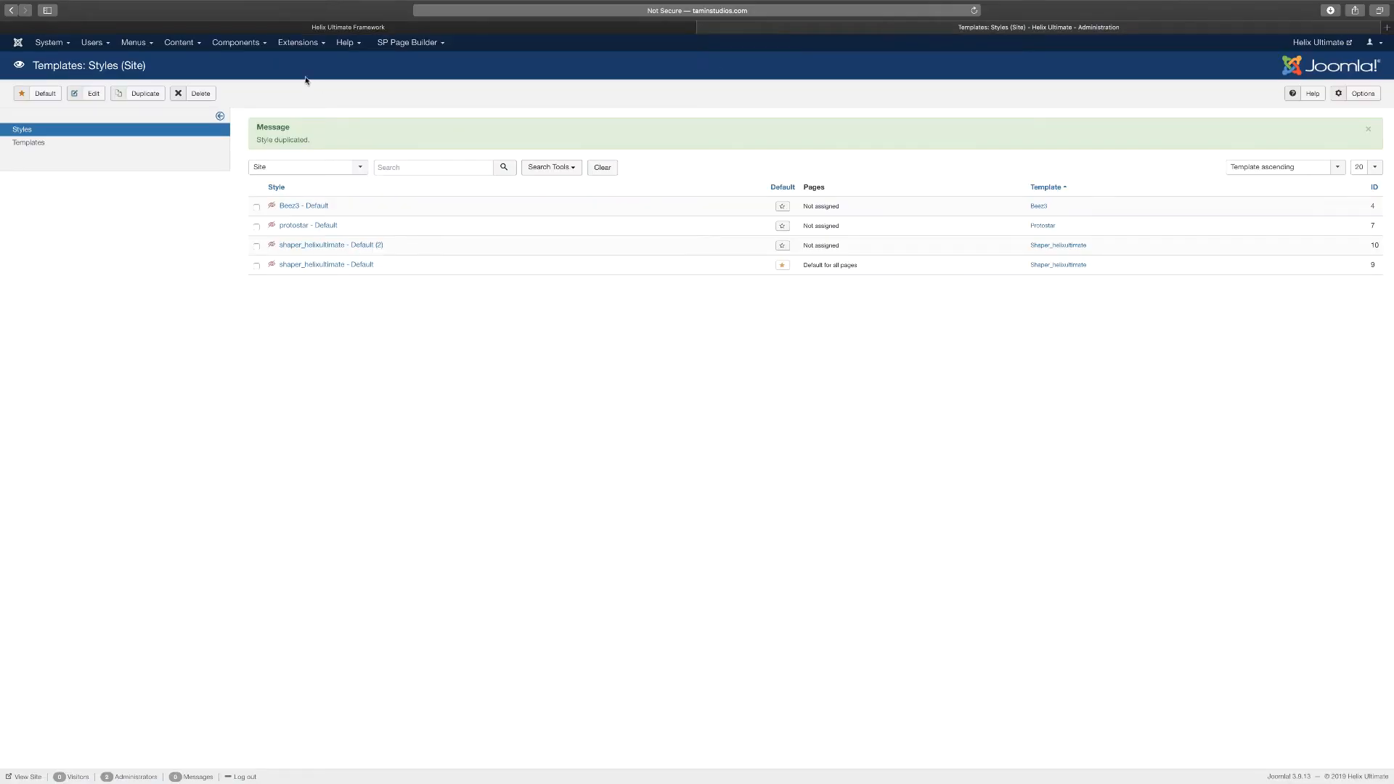
{"action": "left_click", "coordinate": [307, 48]}
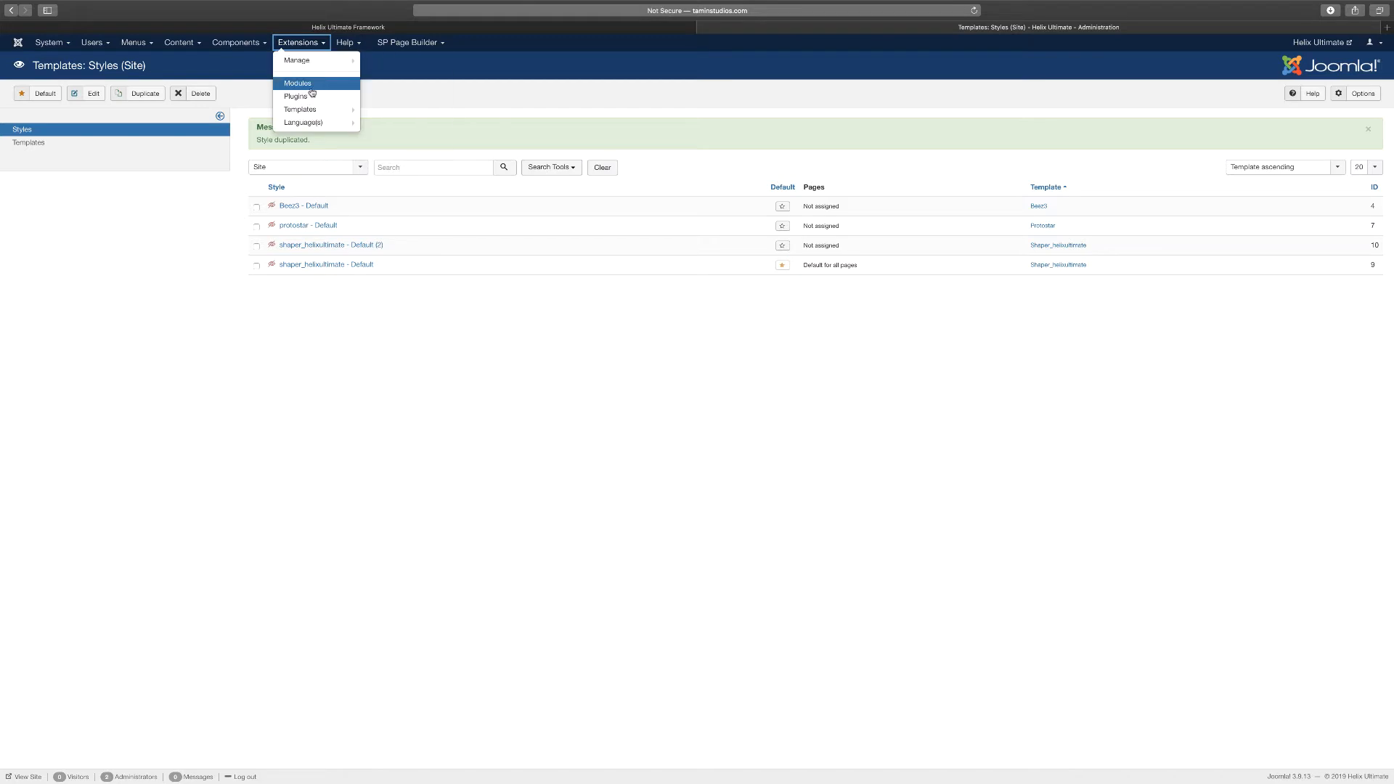
{"action": "mouse_move", "coordinate": [310, 111]}
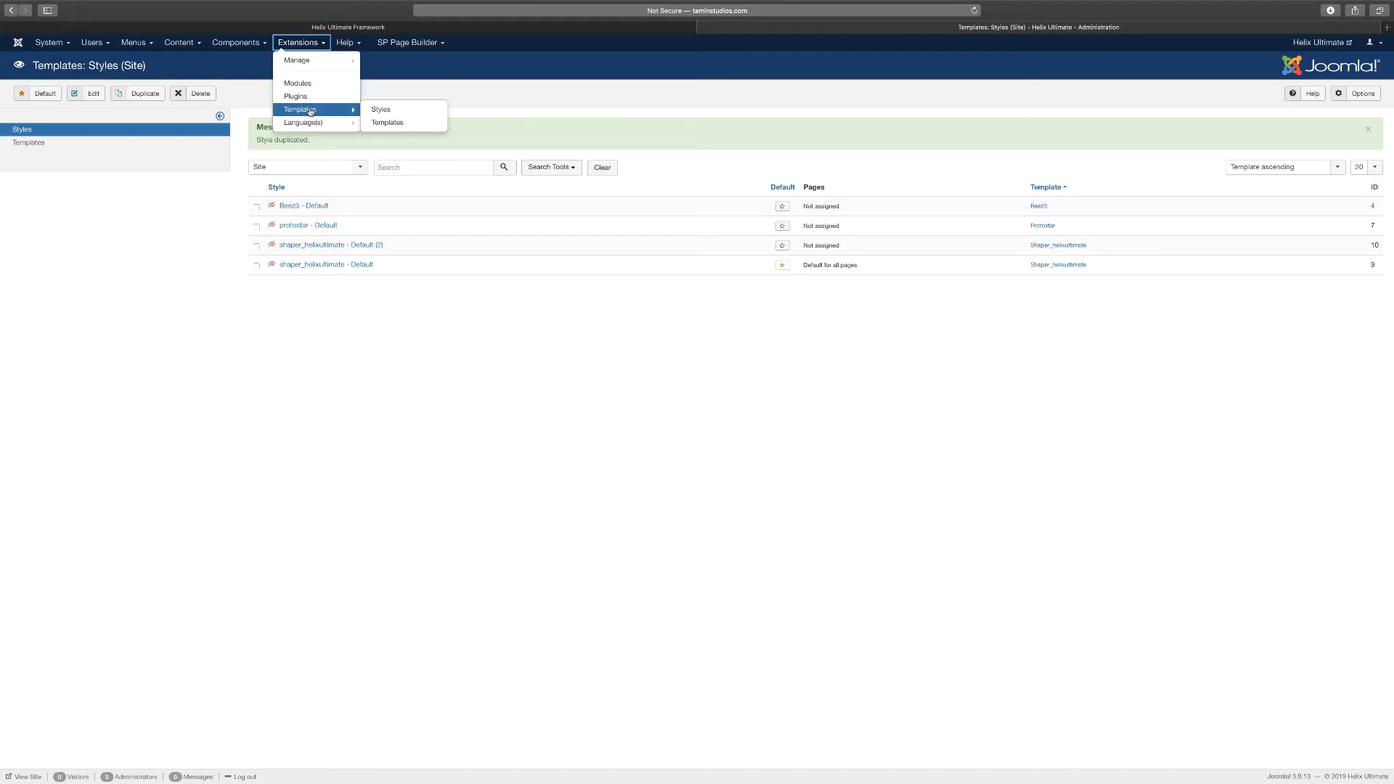
{"action": "left_click", "coordinate": [306, 283]}
{"action": "left_click", "coordinate": [257, 266]}
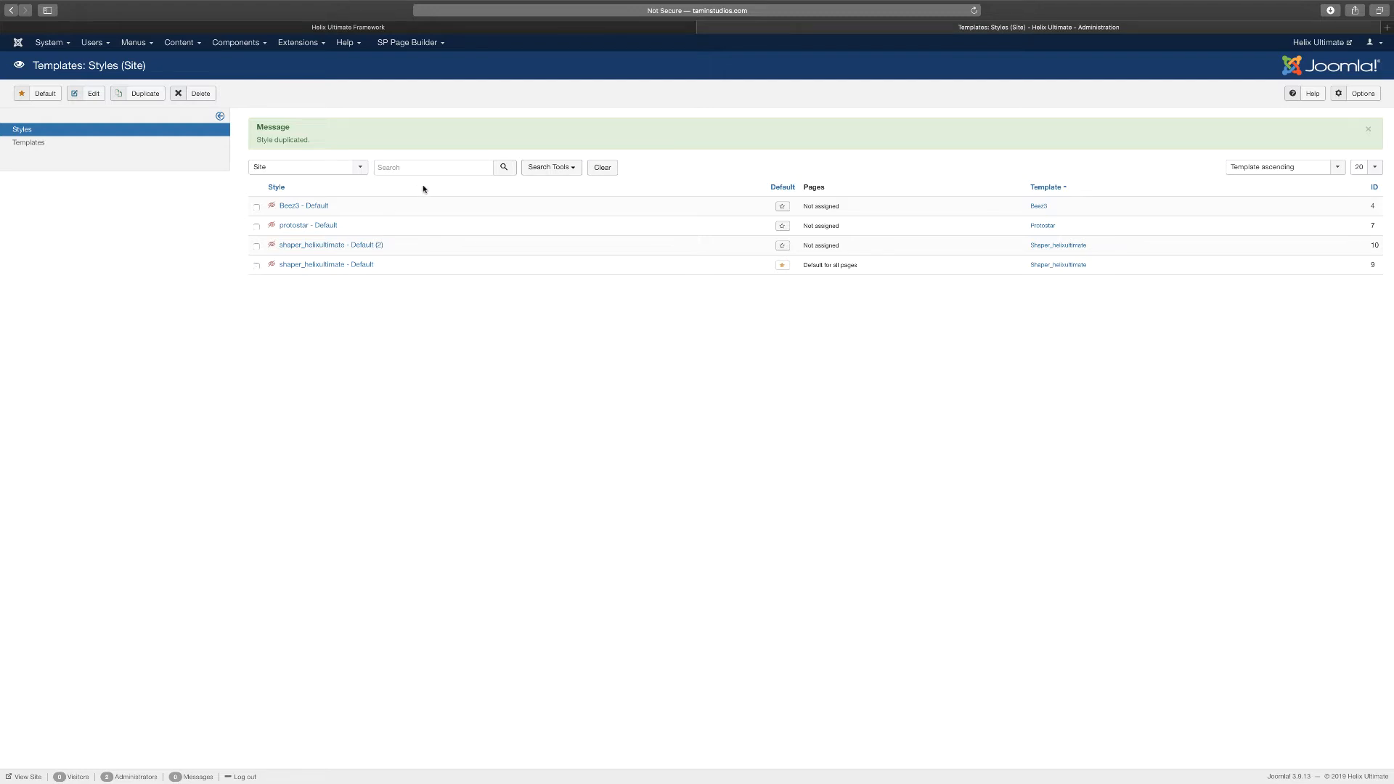
- Return to the Helix Ultimate layout builder, choose the predefined header without the top contact bar, and save the layout
{"action": "left_click", "coordinate": [571, 32]}
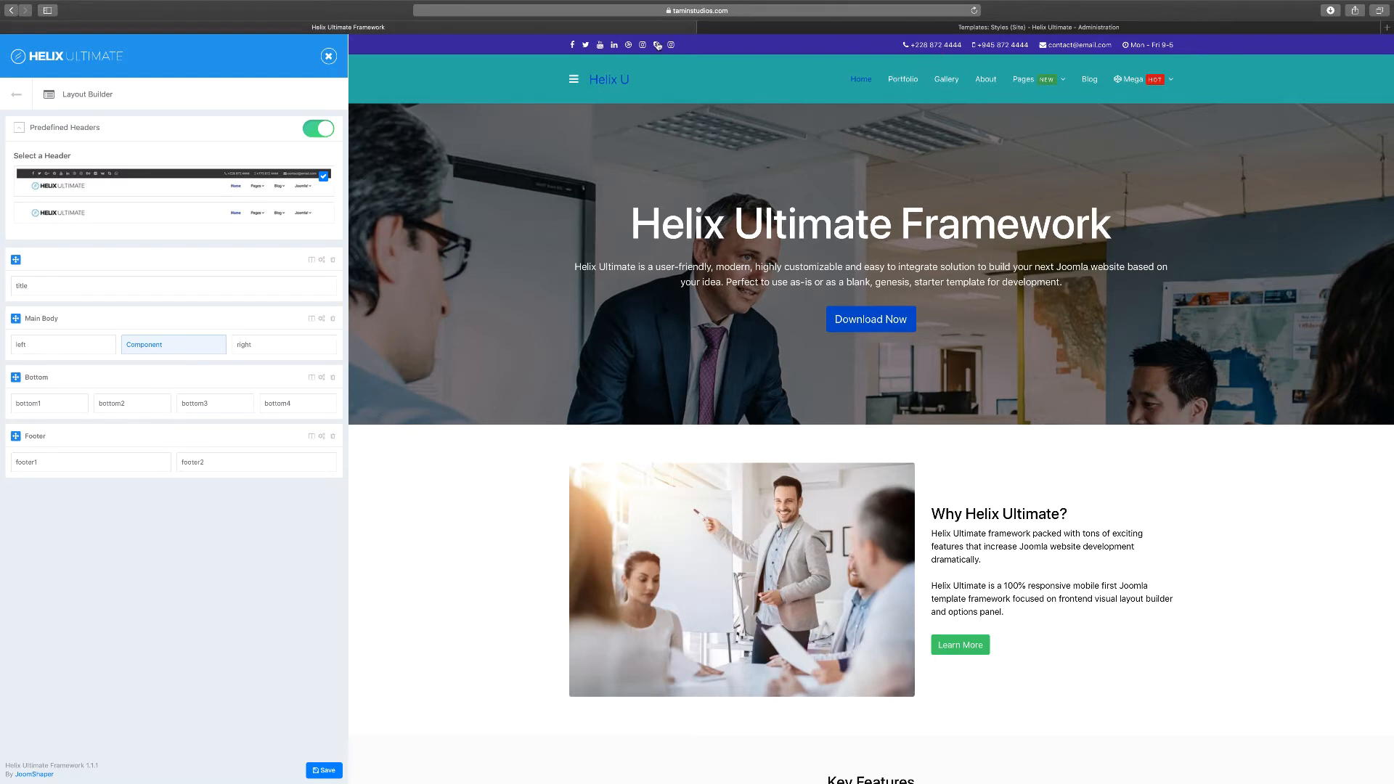
{"action": "left_click", "coordinate": [291, 217]}
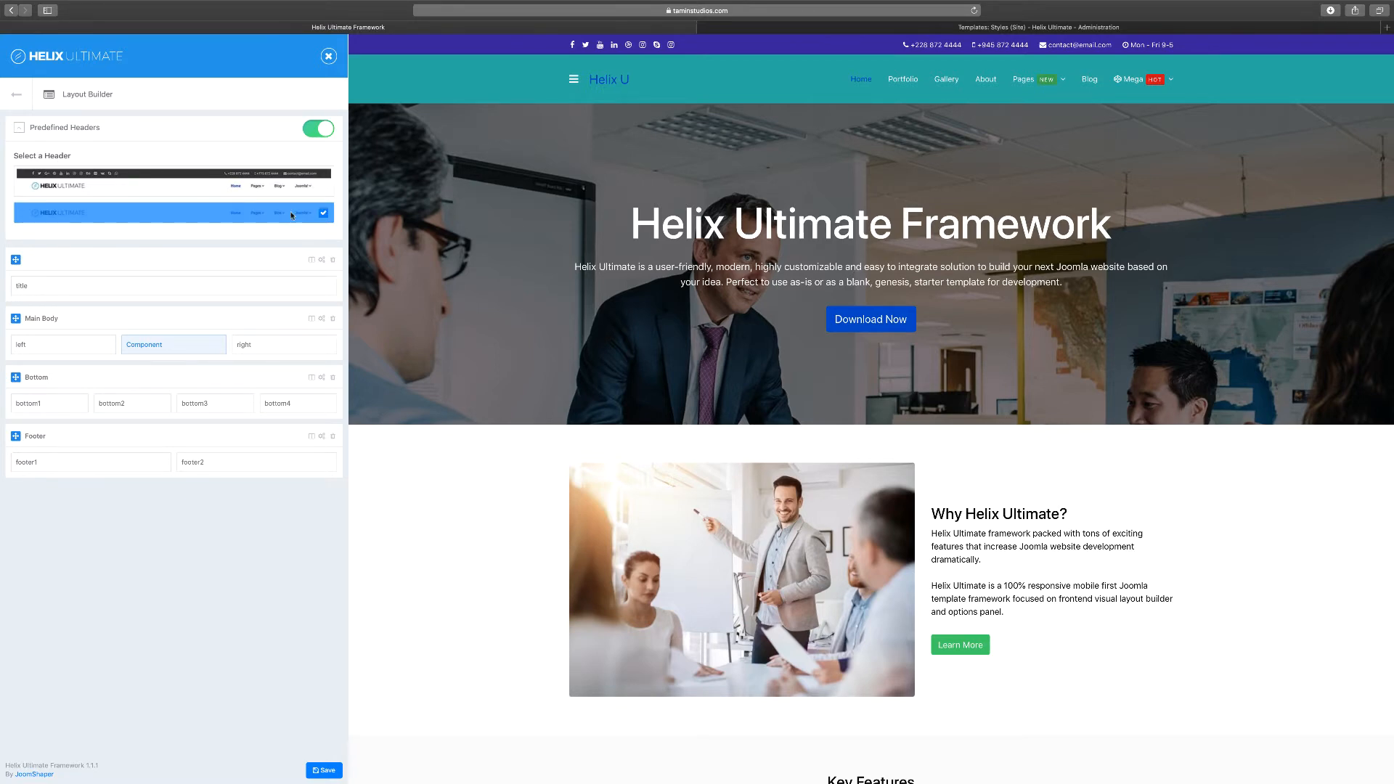
{"action": "left_click", "coordinate": [325, 771]}
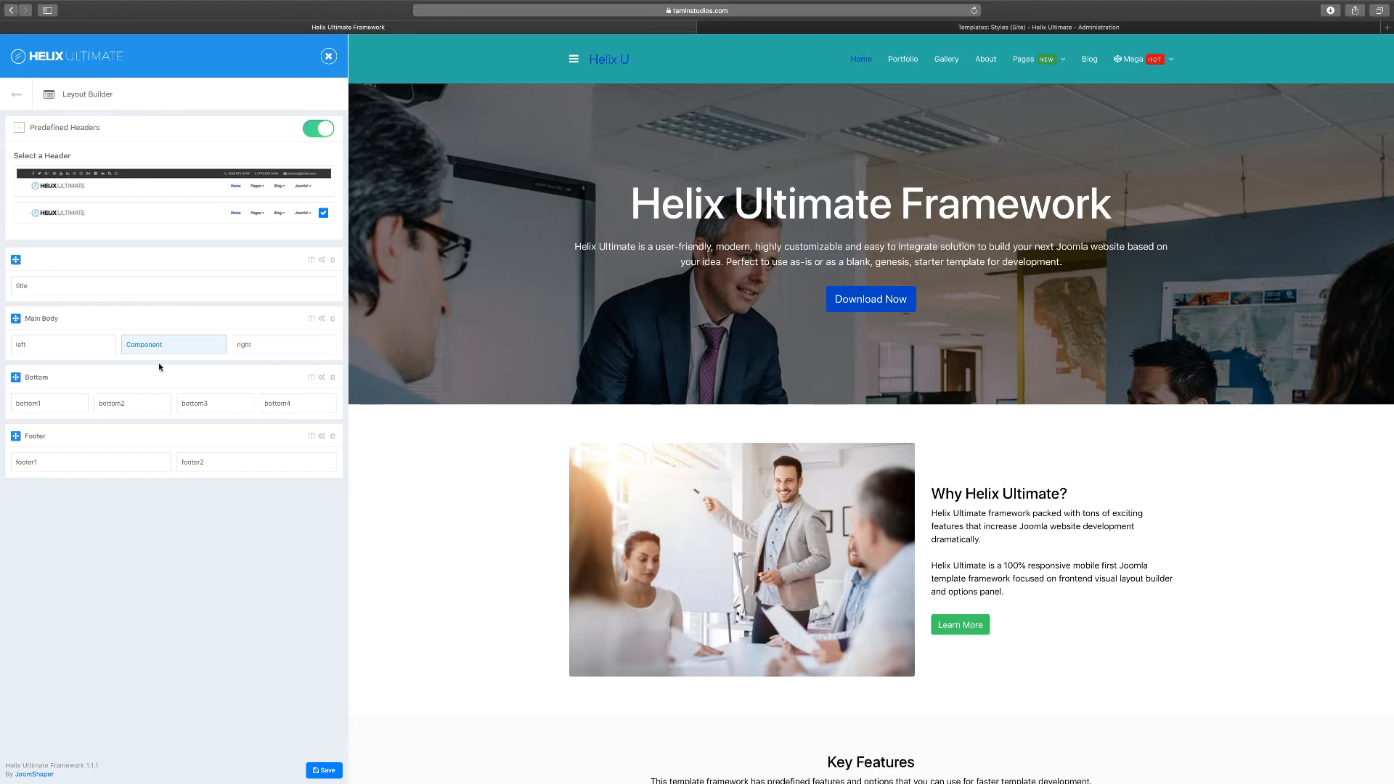
- Examine the column layout choices and the general row options of the title row, leaving them unchanged
{"action": "left_click", "coordinate": [312, 259]}
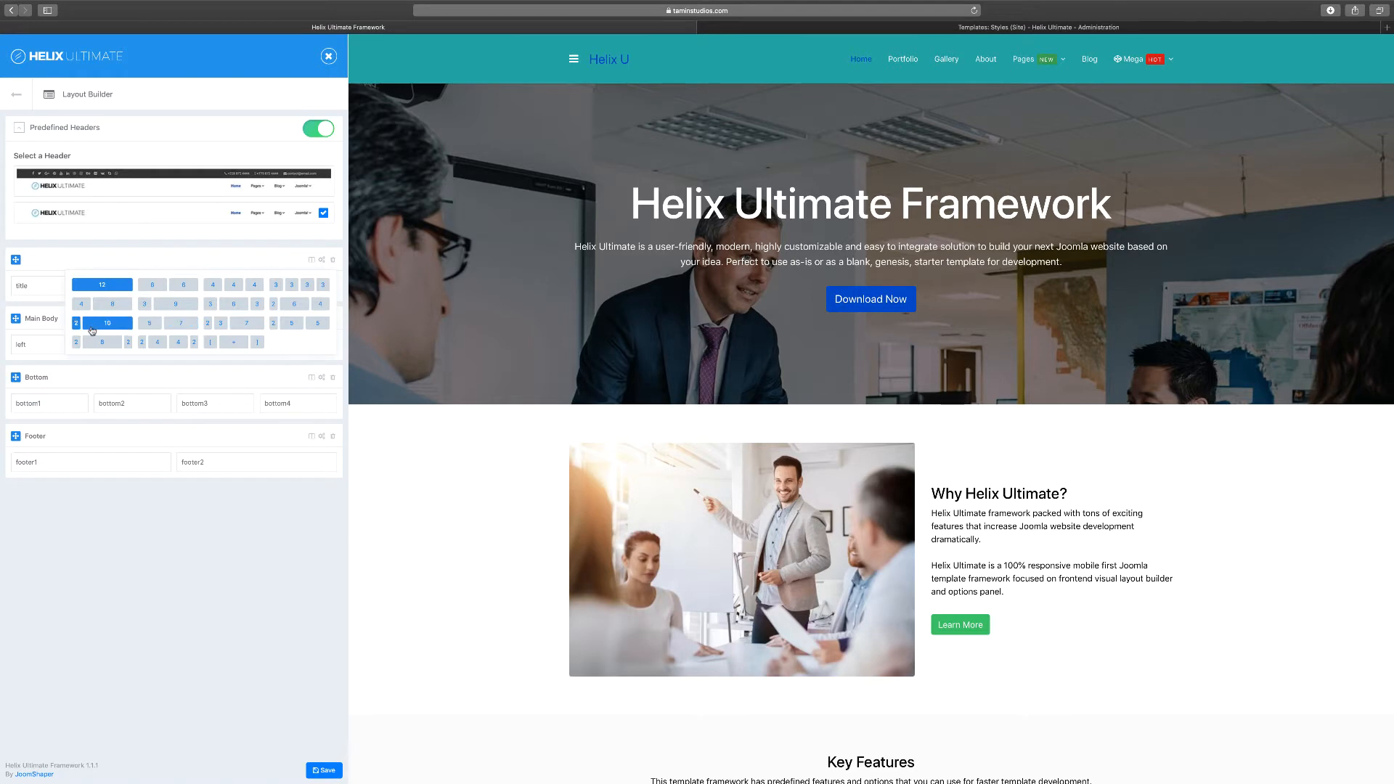
{"action": "left_click", "coordinate": [323, 261]}
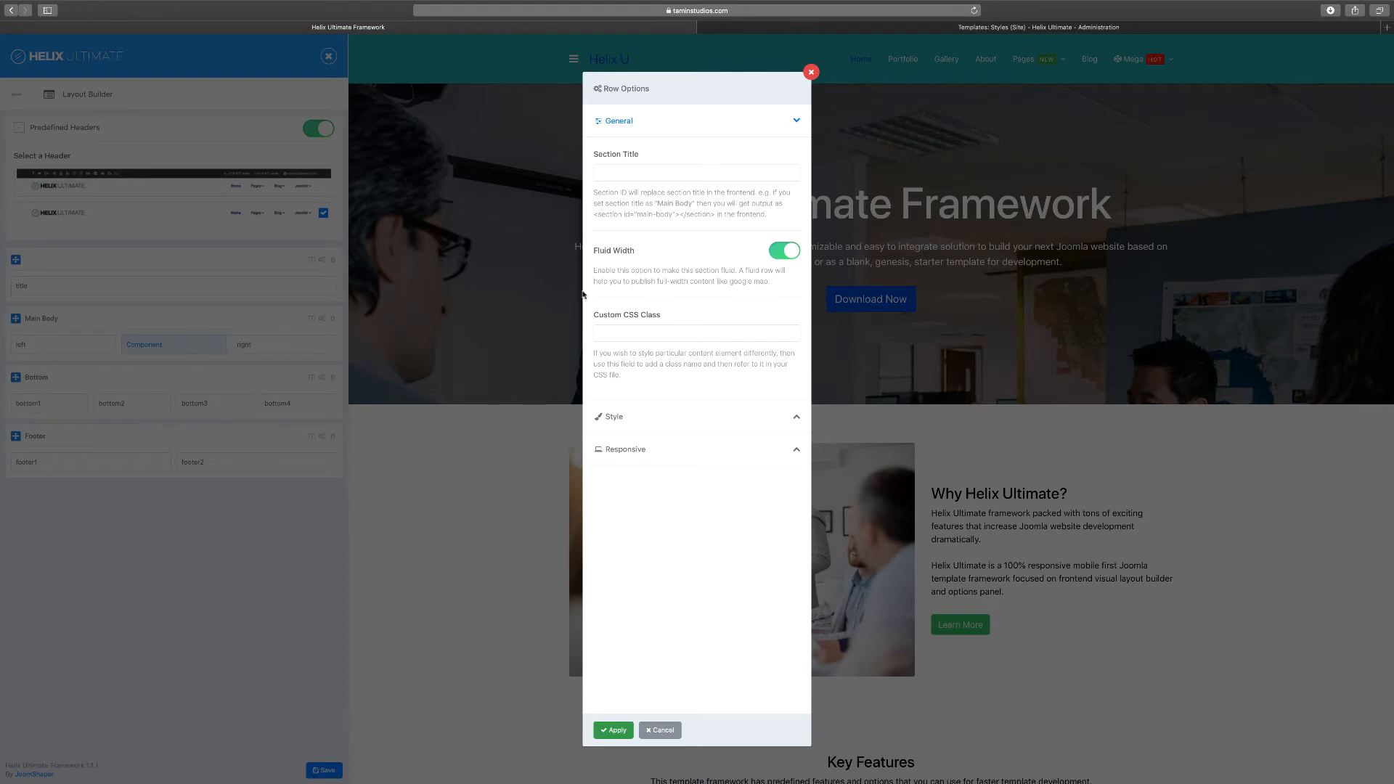
{"action": "left_click", "coordinate": [811, 75]}
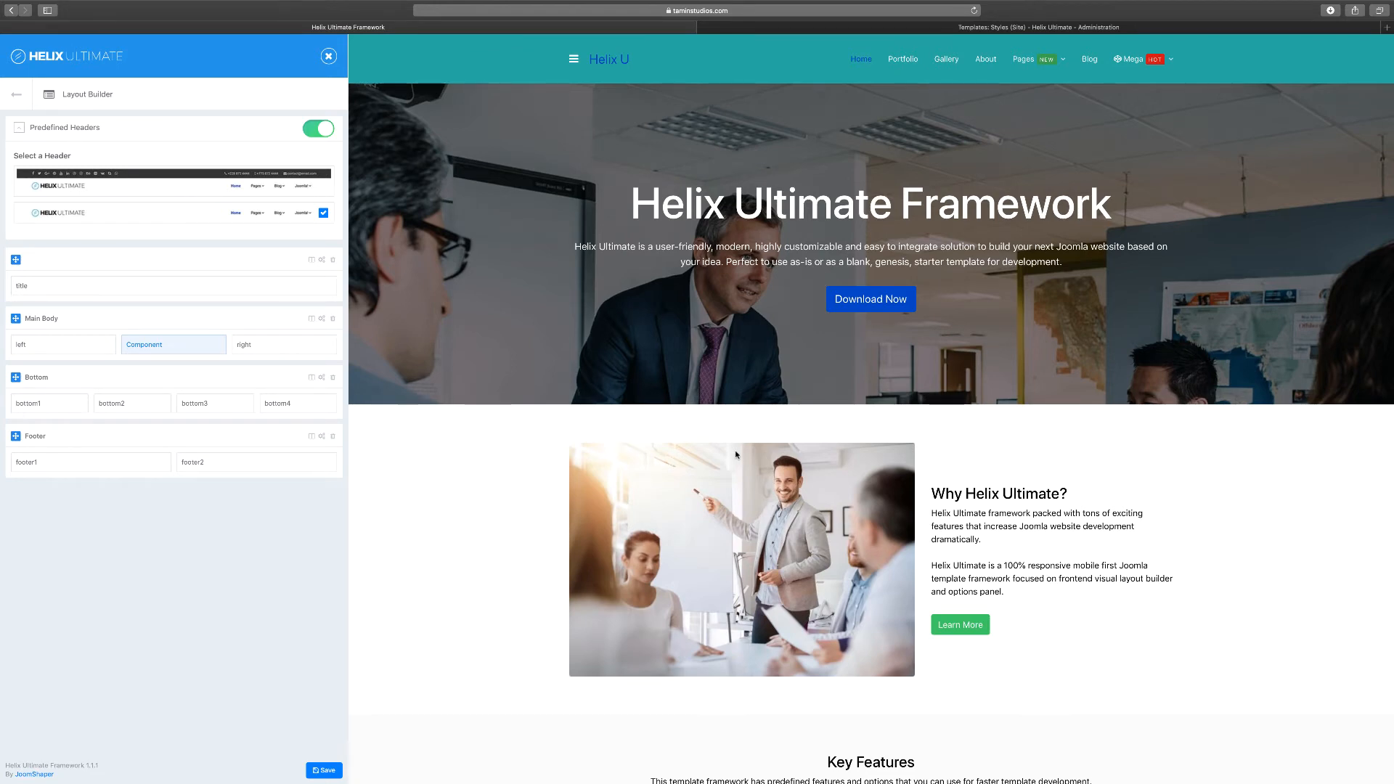
- Open the Main Body row's options and examine its section title, padding, margin, text colour and link colour settings
{"action": "left_click", "coordinate": [322, 319]}
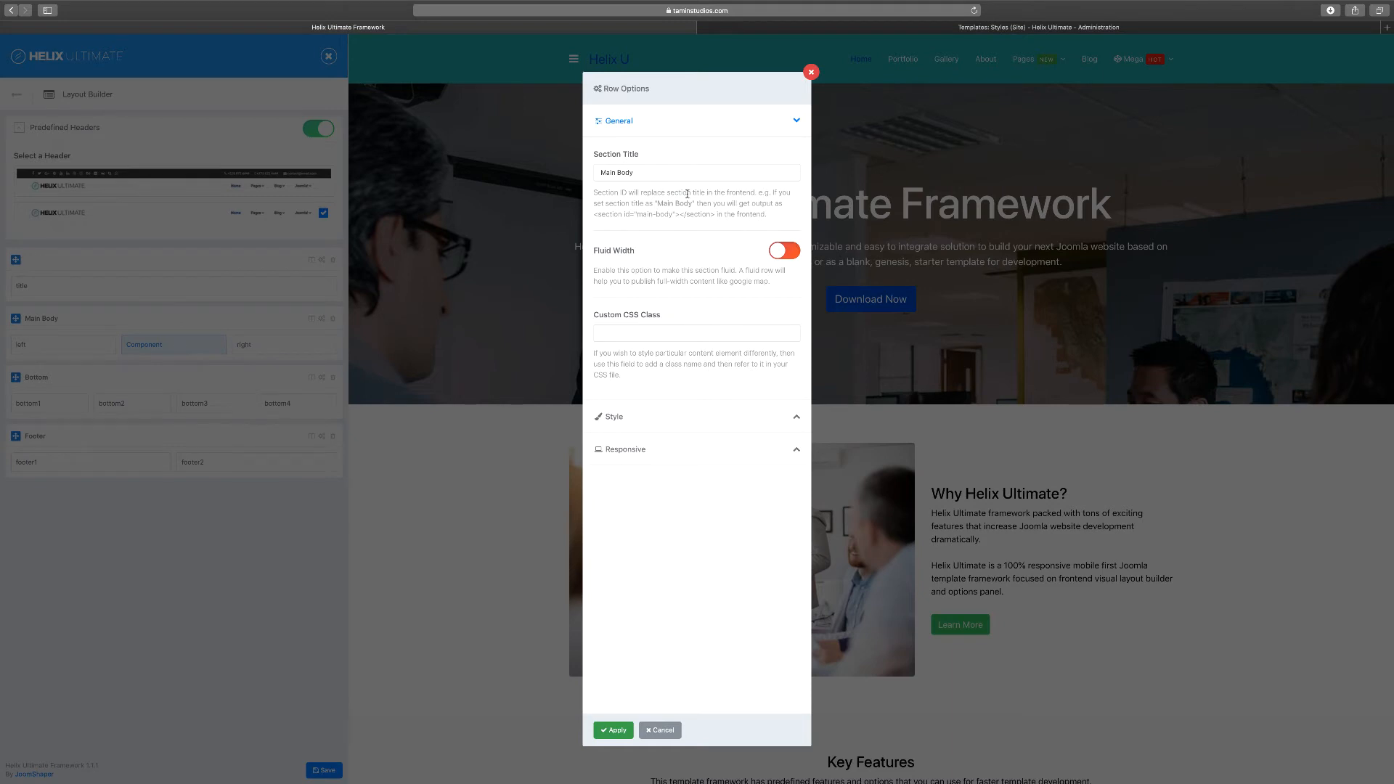
{"action": "left_click_drag", "start_coordinate": [638, 172], "coordinate": [602, 172]}
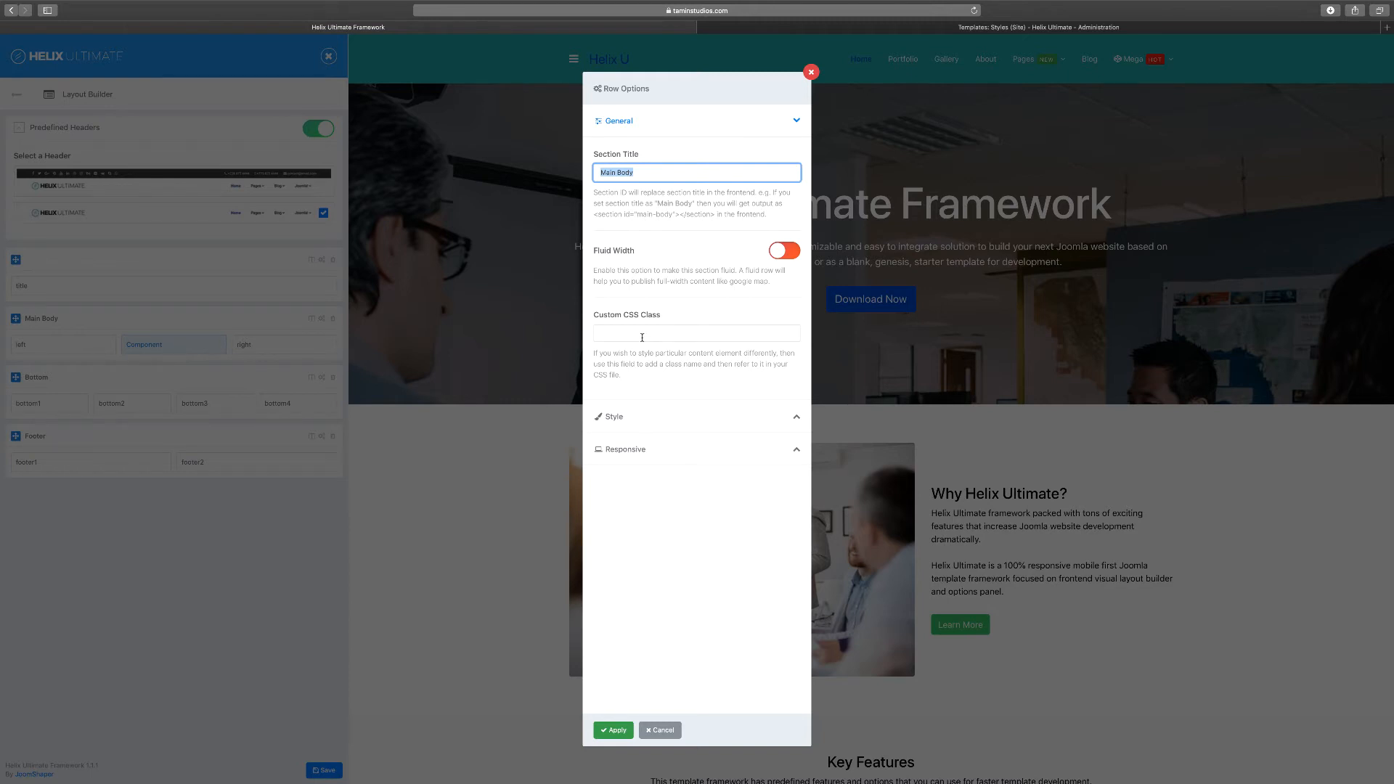
{"action": "left_click", "coordinate": [765, 419]}
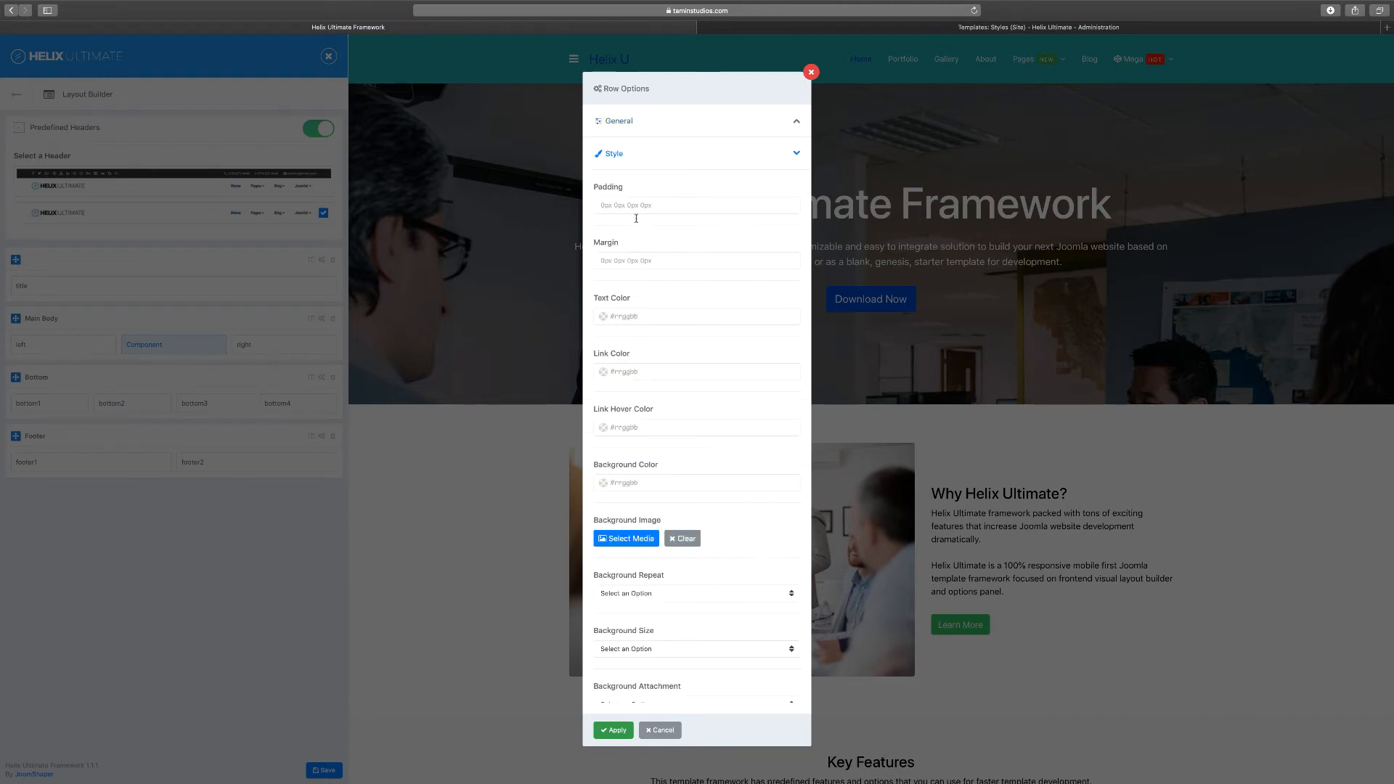
{"action": "left_click", "coordinate": [630, 206]}
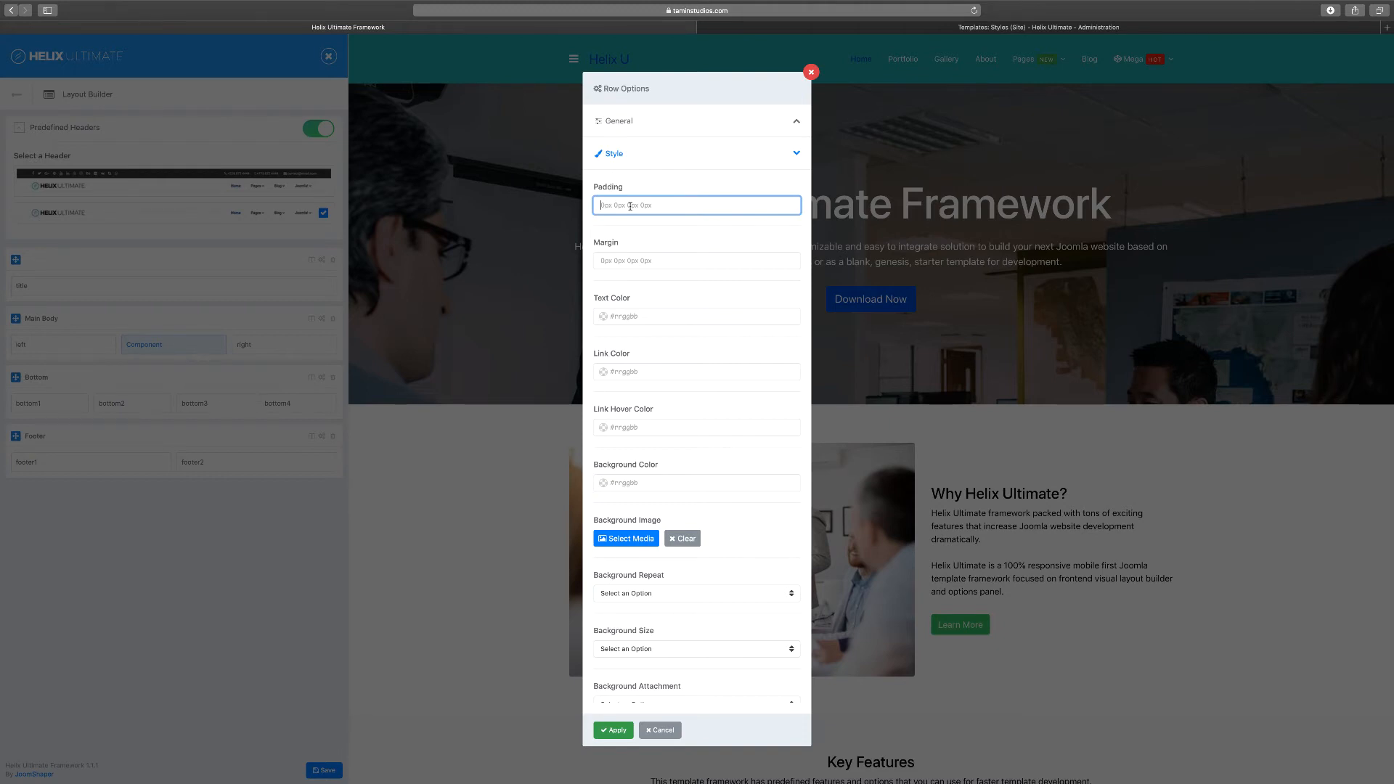
{"action": "left_click", "coordinate": [629, 260]}
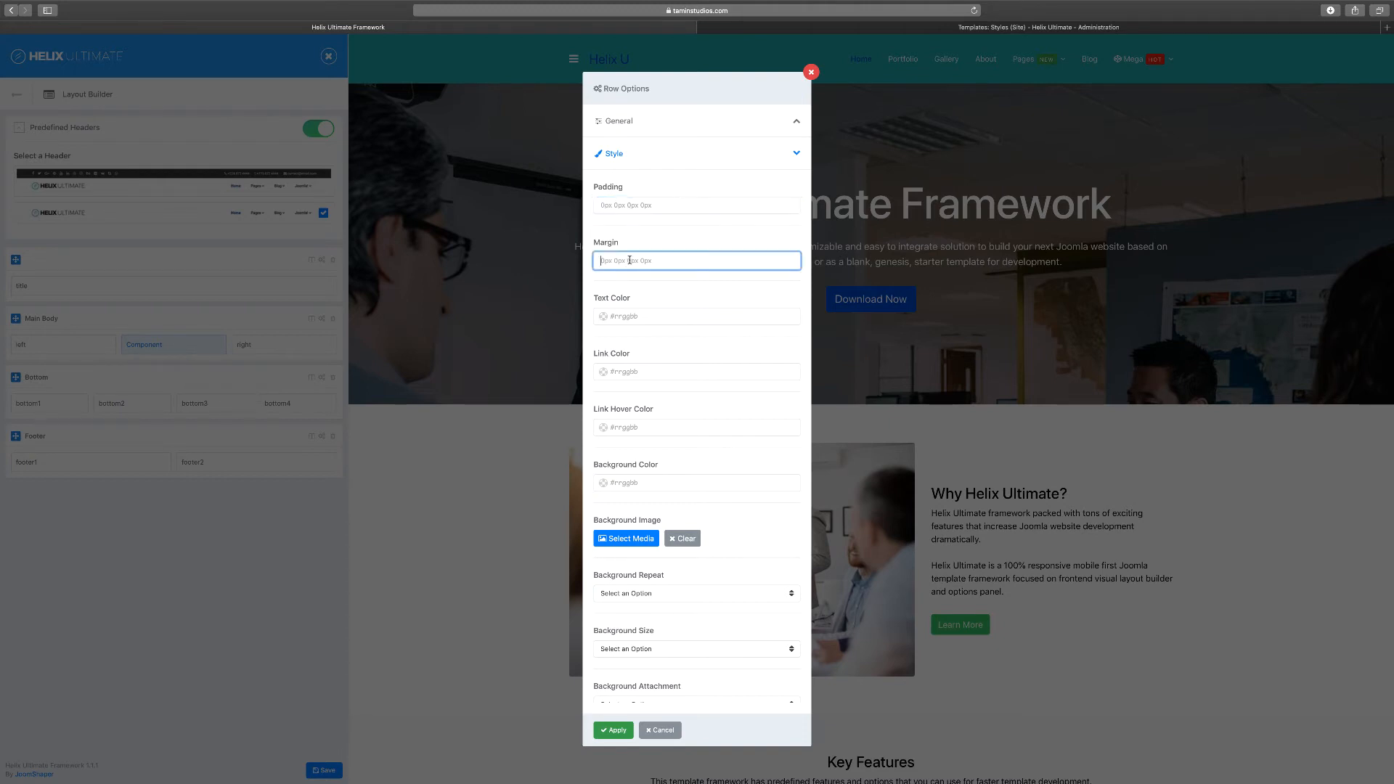
{"action": "left_click", "coordinate": [640, 318]}
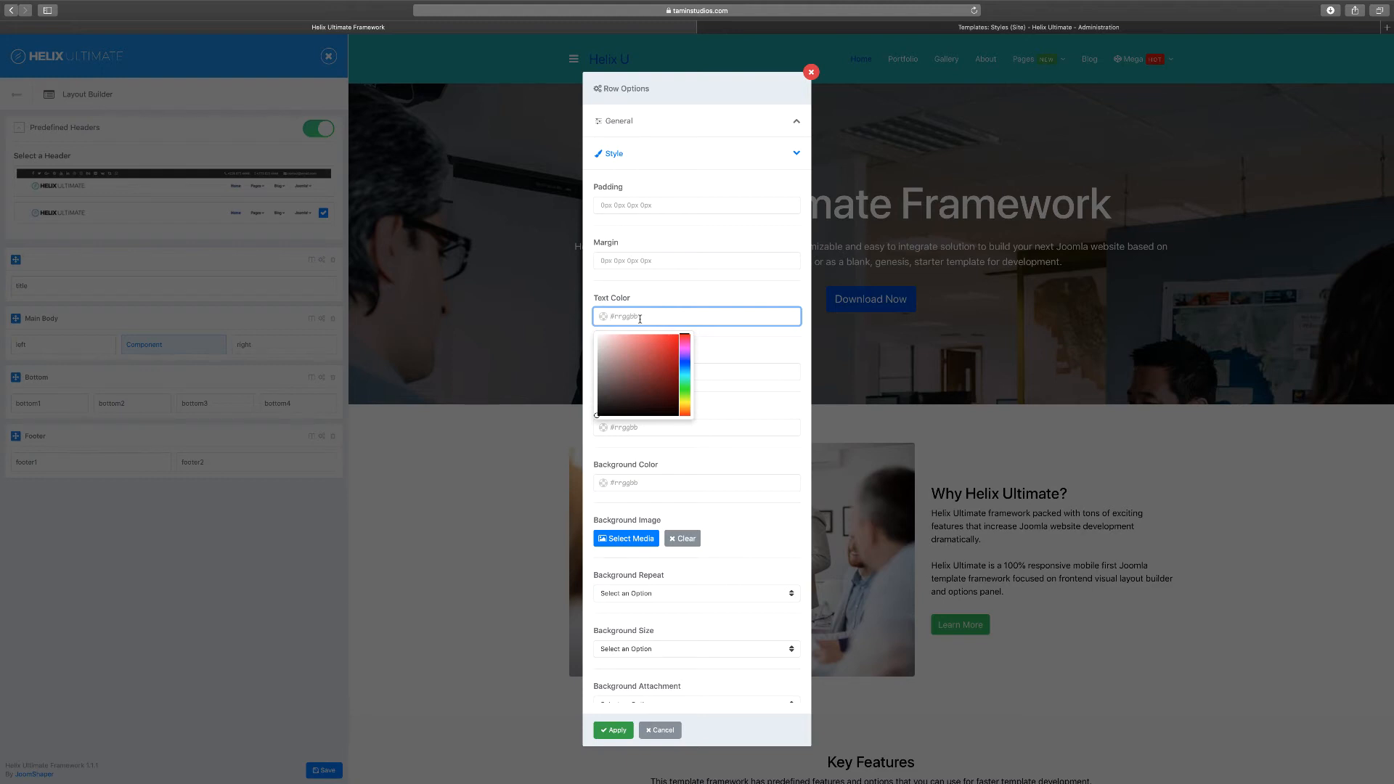
{"action": "left_click", "coordinate": [658, 298]}
{"action": "left_click", "coordinate": [650, 372]}
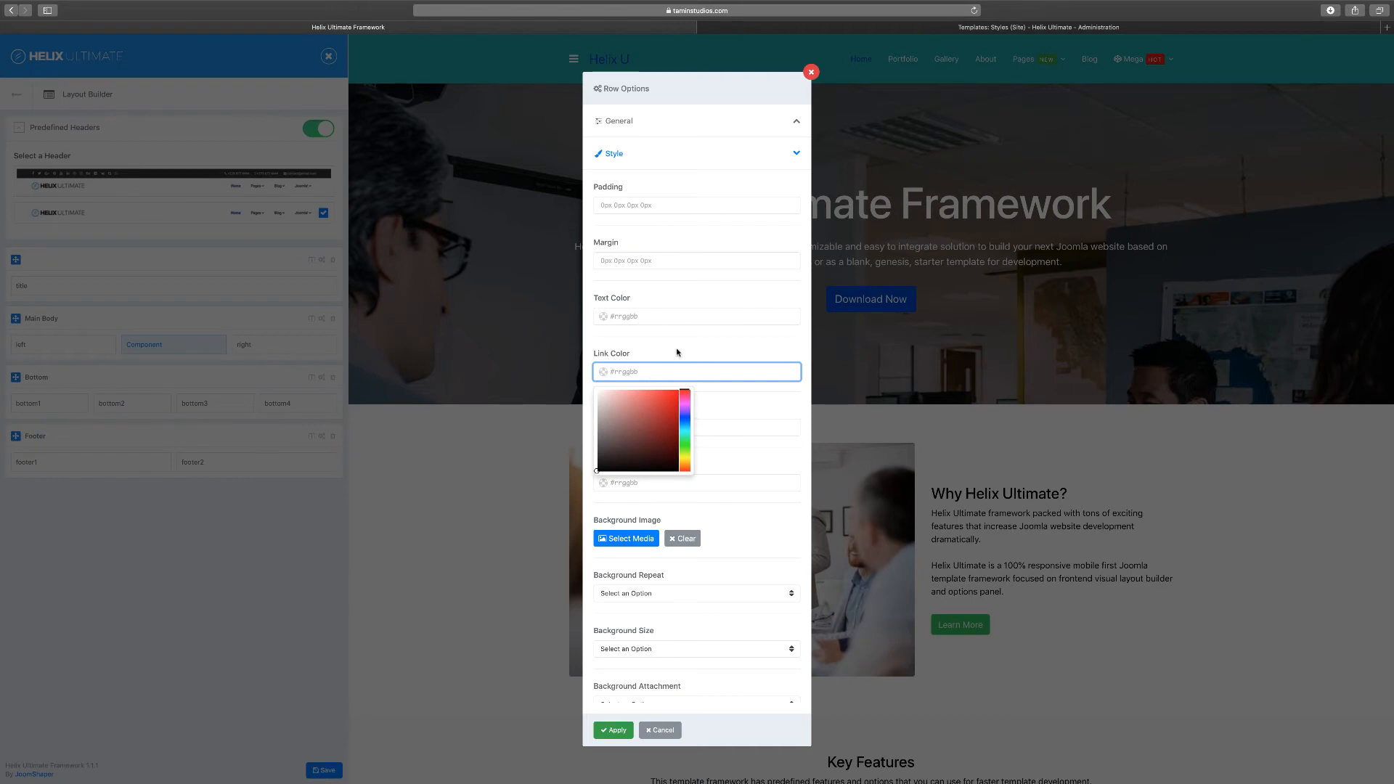
{"action": "left_click", "coordinate": [678, 350]}
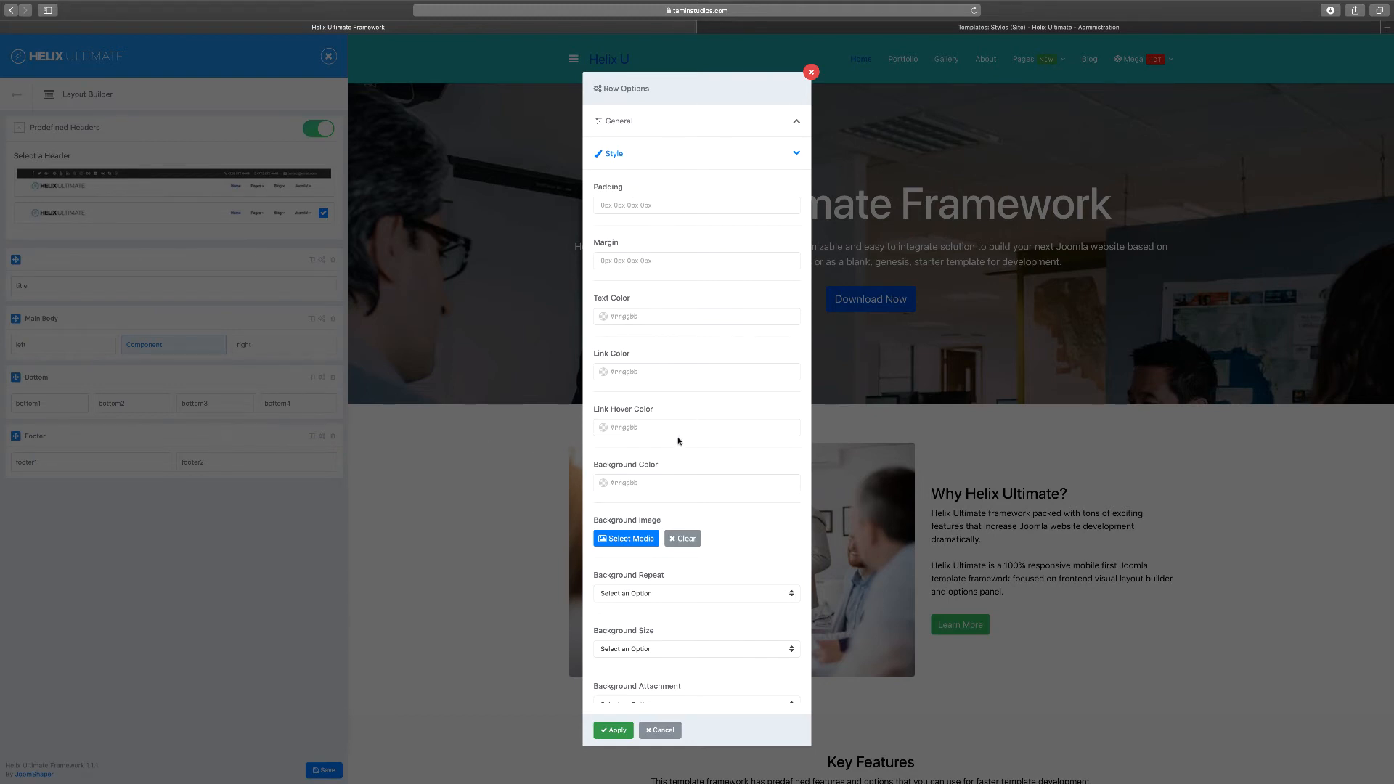
- Review the Main Body row's background colour, image, repeat, size, attachment and position options
{"action": "scroll", "coordinate": [679, 442], "scroll_direction": "down", "scroll_amount": 1}
{"action": "left_click", "coordinate": [622, 476]}
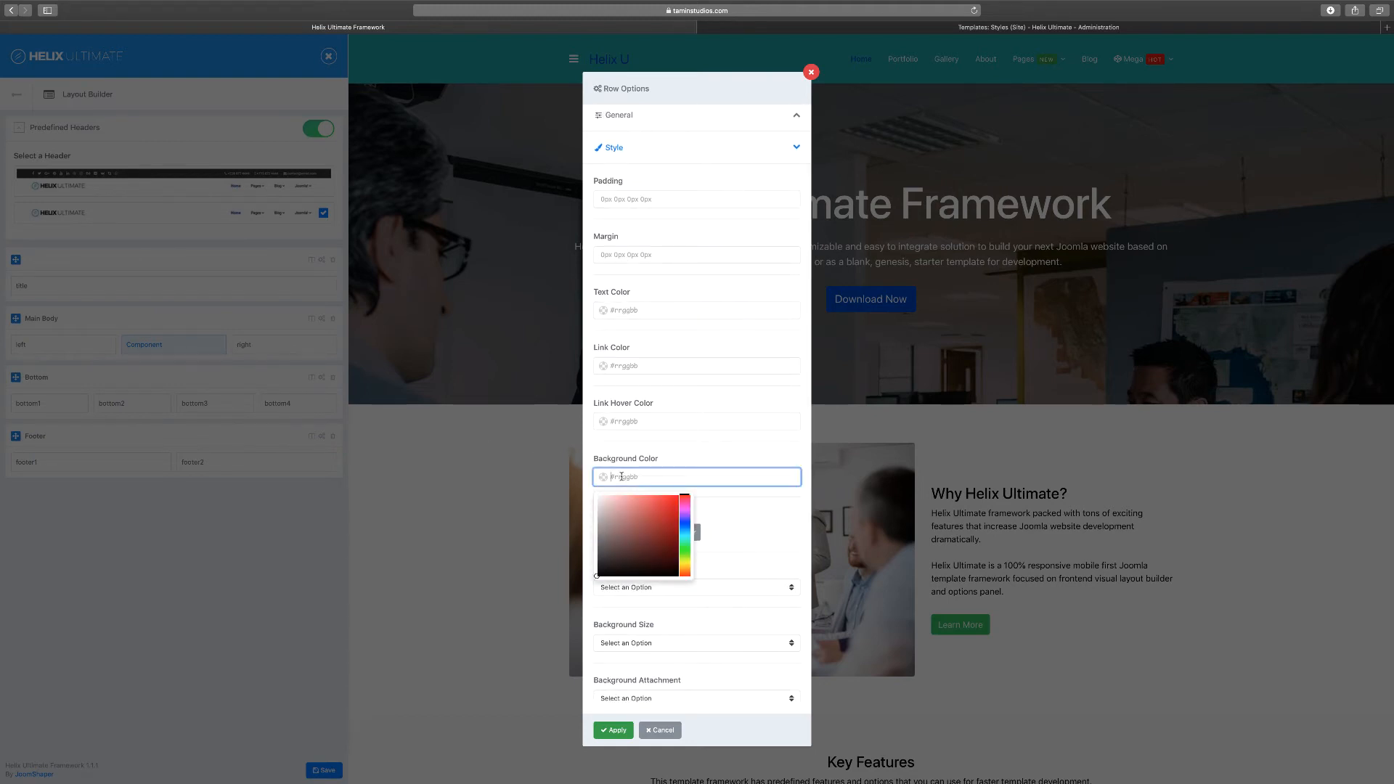
{"action": "left_click", "coordinate": [676, 452]}
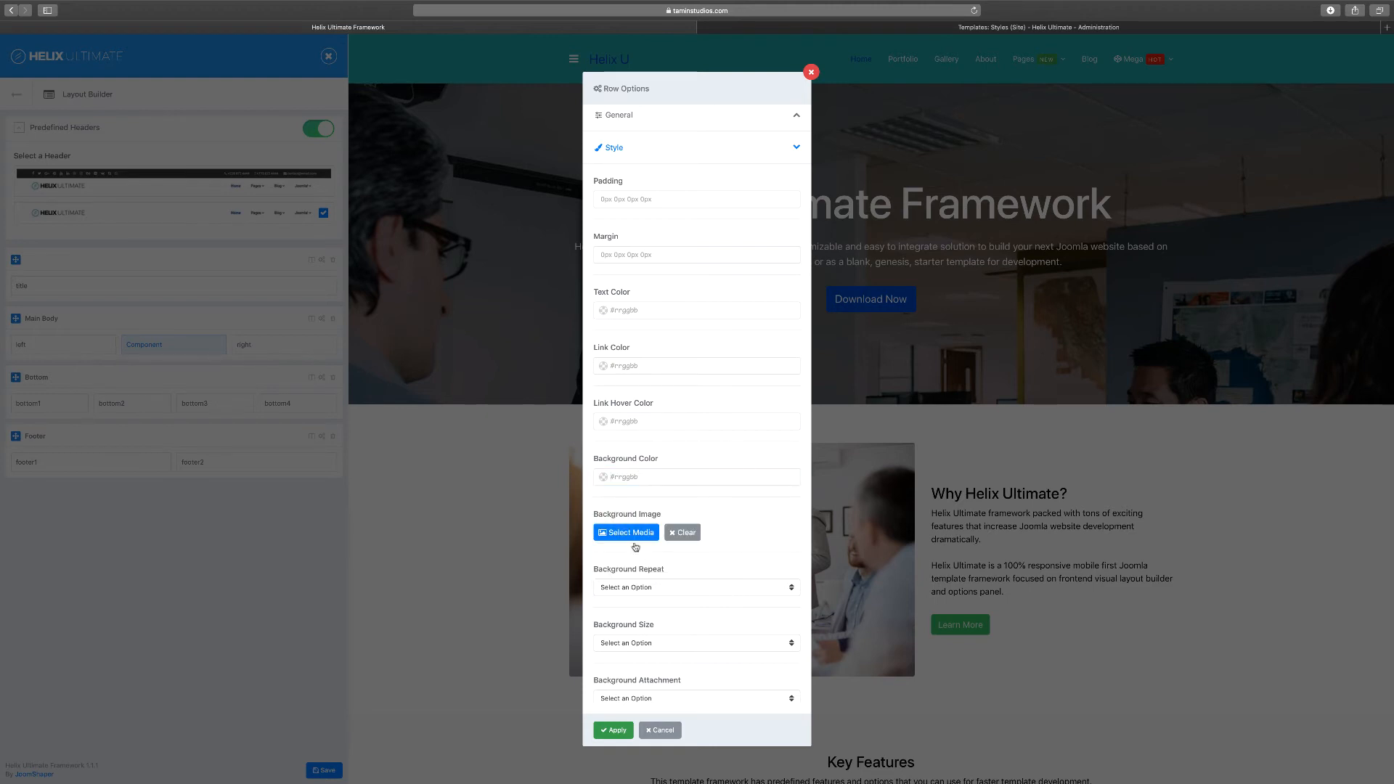
{"action": "scroll", "coordinate": [730, 597], "scroll_direction": "down", "scroll_amount": 3}
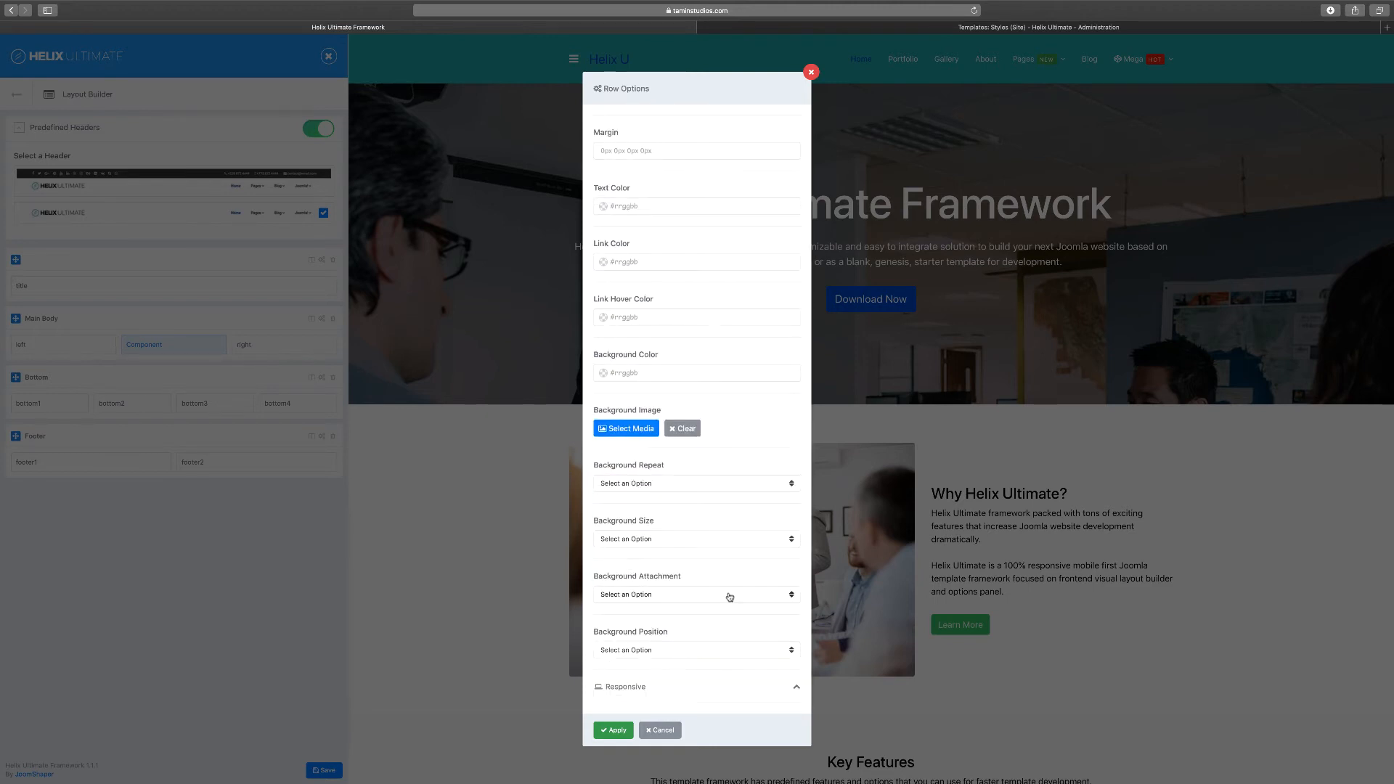
{"action": "left_click", "coordinate": [695, 483]}
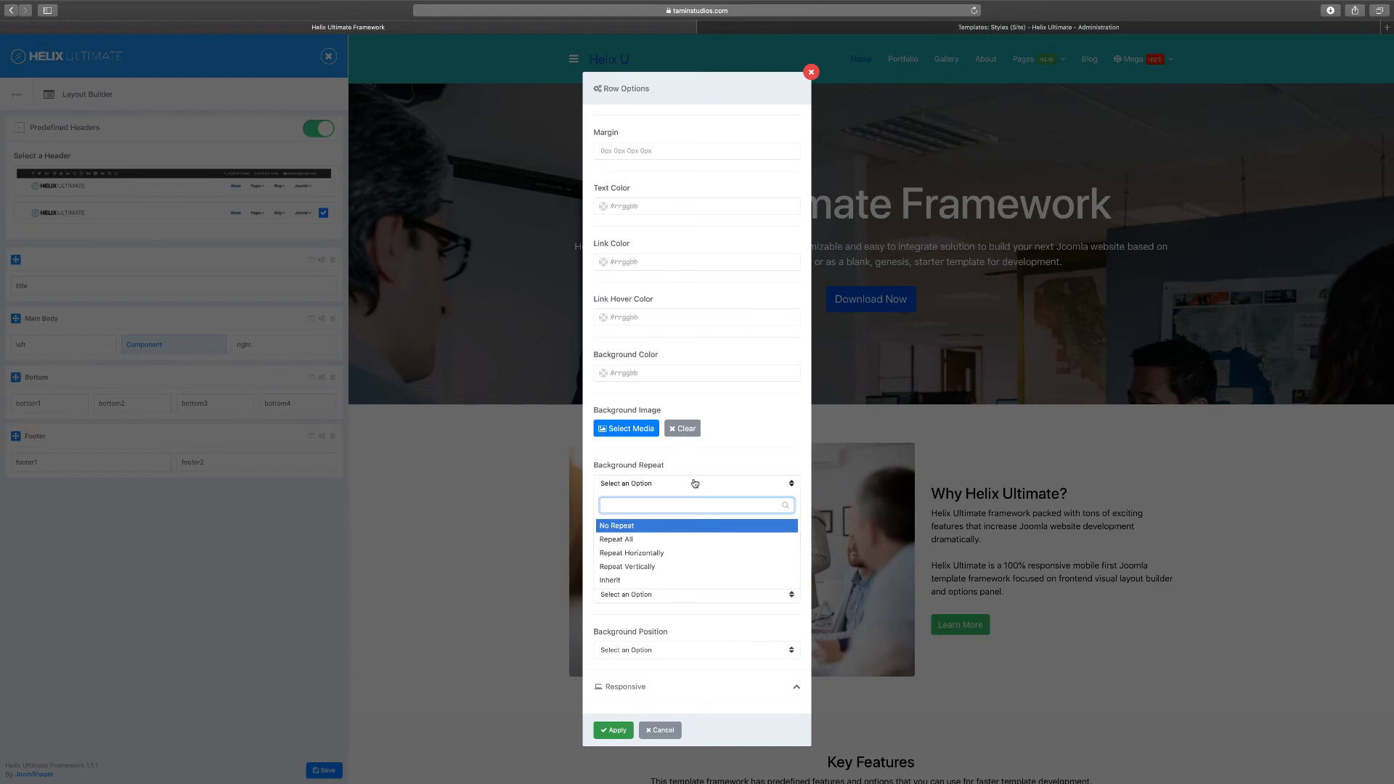
{"action": "left_click", "coordinate": [717, 463]}
{"action": "left_click", "coordinate": [672, 540]}
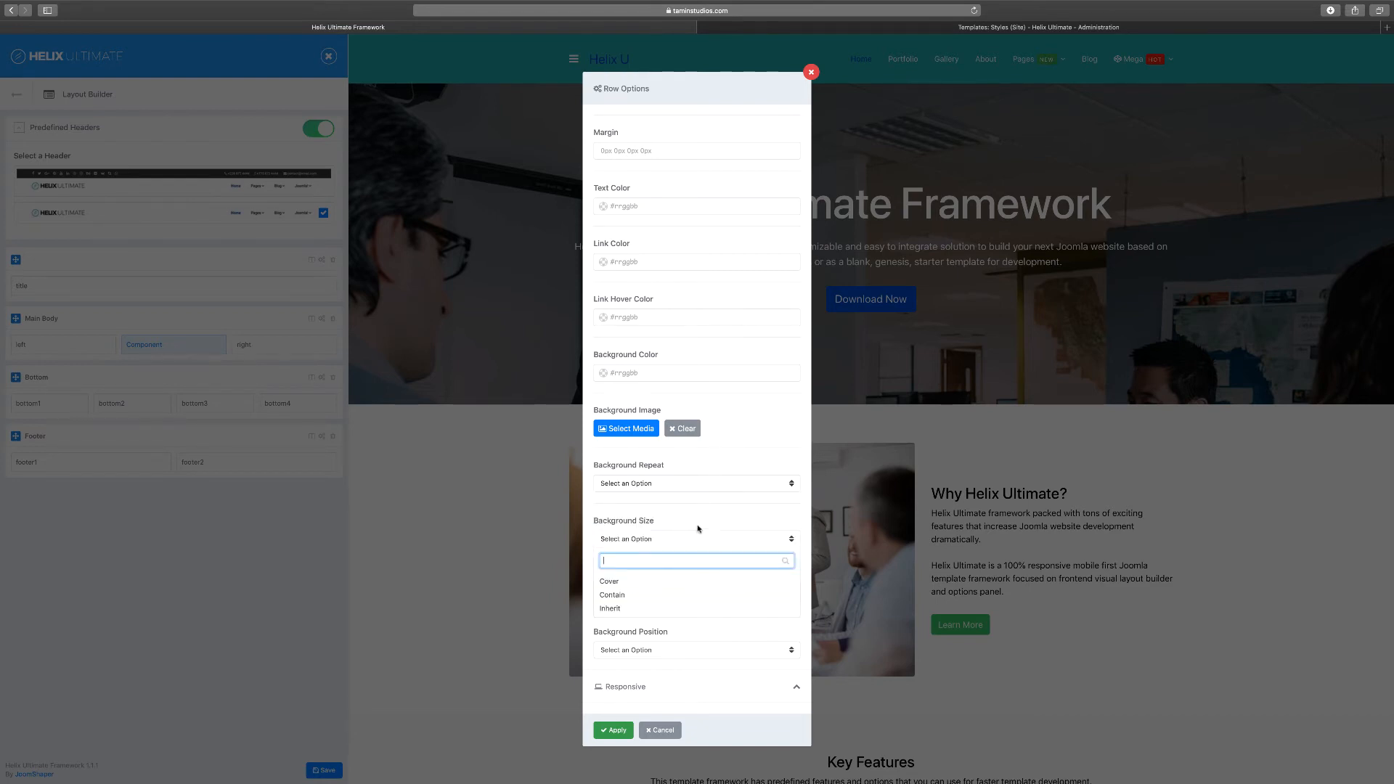
{"action": "left_click", "coordinate": [698, 528]}
{"action": "left_click", "coordinate": [658, 599]}
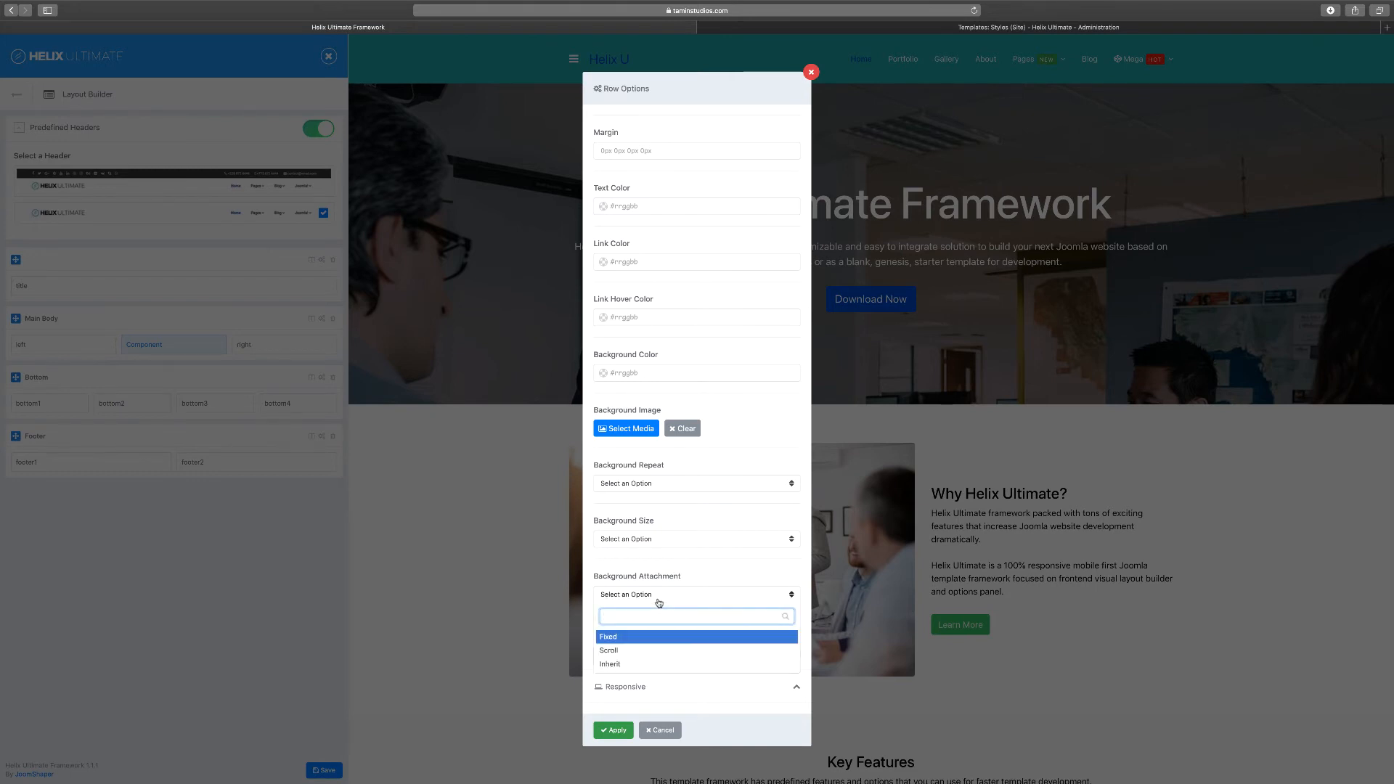
{"action": "left_click", "coordinate": [659, 601]}
{"action": "left_click", "coordinate": [693, 648]}
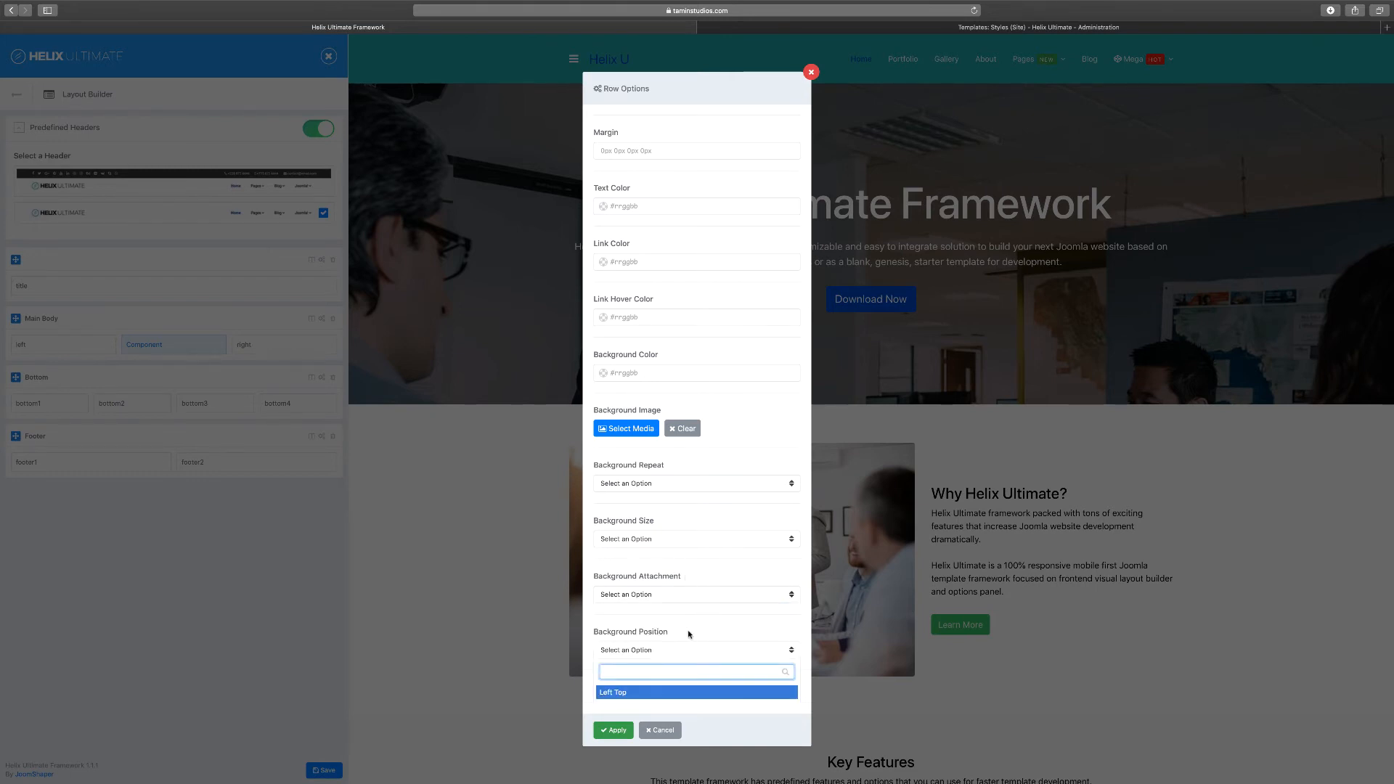
{"action": "left_click", "coordinate": [691, 630]}
- Try hiding the Main Body row on phone, larger phone, tablet and smaller desktop, restore each setting, and close the row options
{"action": "scroll", "coordinate": [697, 621], "scroll_direction": "down", "scroll_amount": 2}
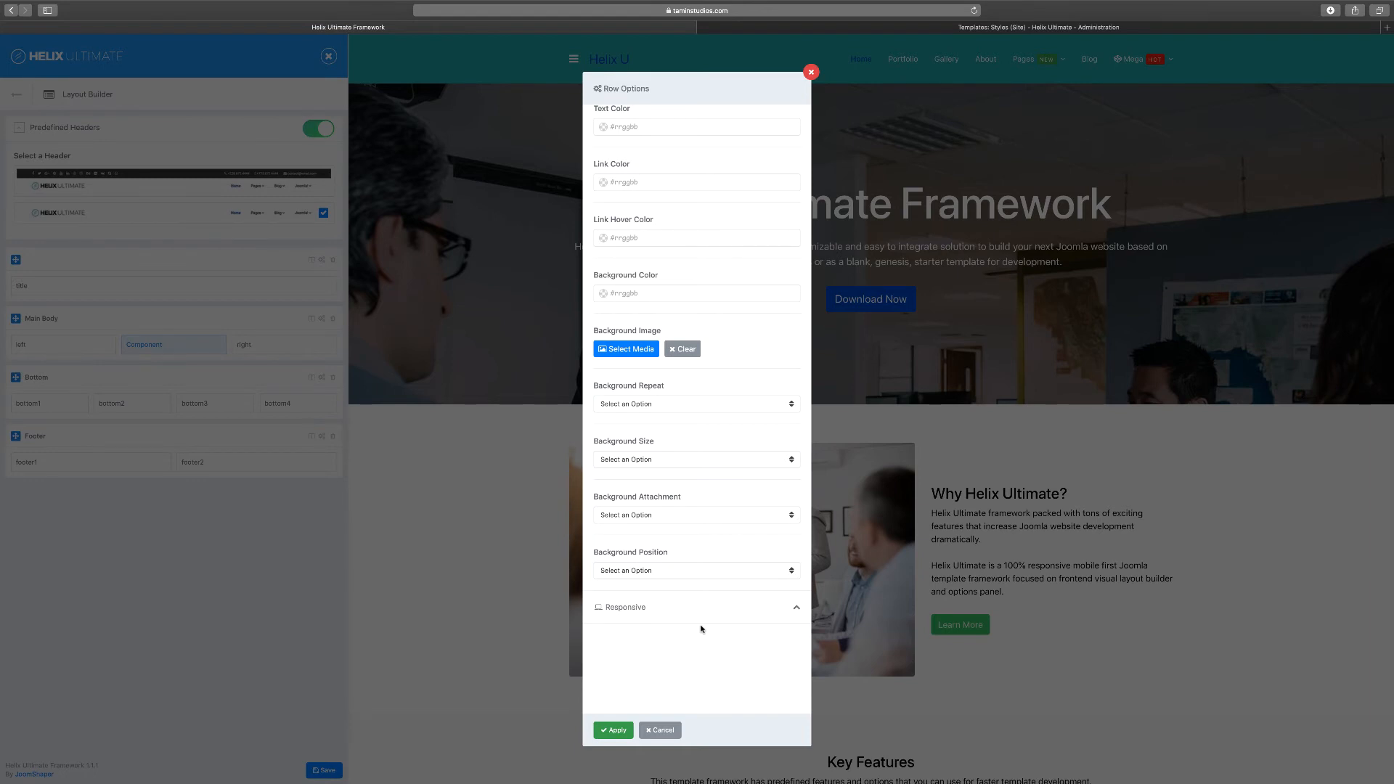
{"action": "left_click", "coordinate": [708, 615]}
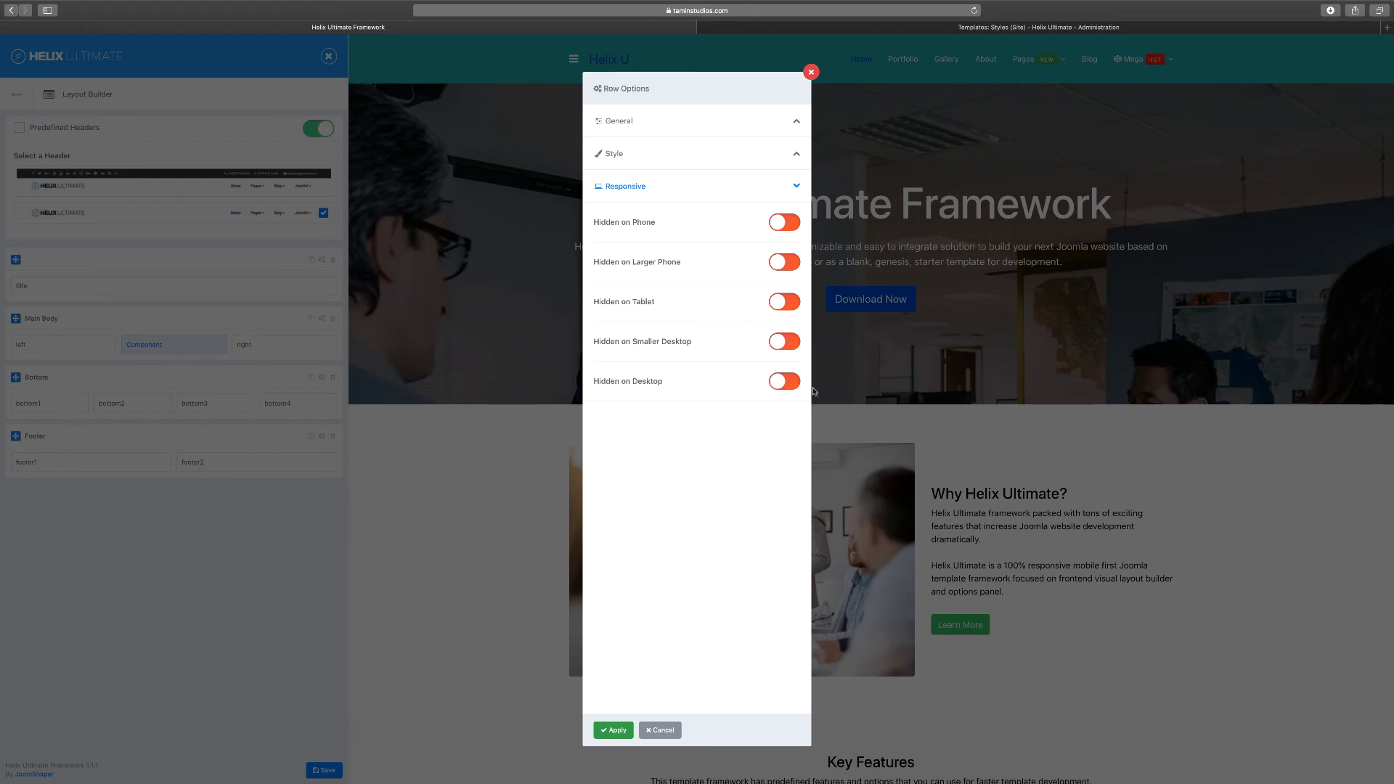
{"action": "left_click", "coordinate": [776, 229]}
{"action": "left_click", "coordinate": [776, 228]}
{"action": "left_click", "coordinate": [786, 268]}
{"action": "left_click", "coordinate": [785, 268]}
{"action": "left_click", "coordinate": [778, 307]}
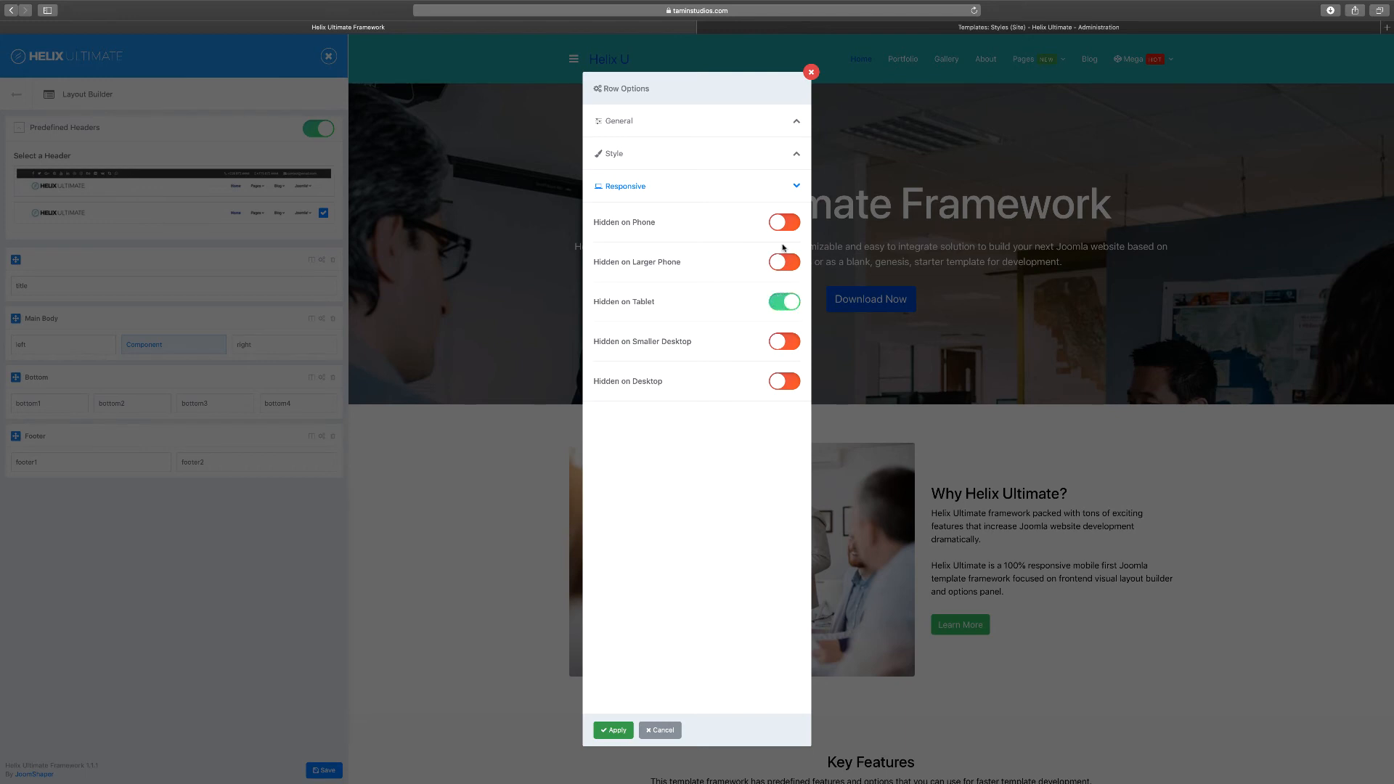
{"action": "left_click", "coordinate": [778, 307]}
{"action": "left_click", "coordinate": [791, 345]}
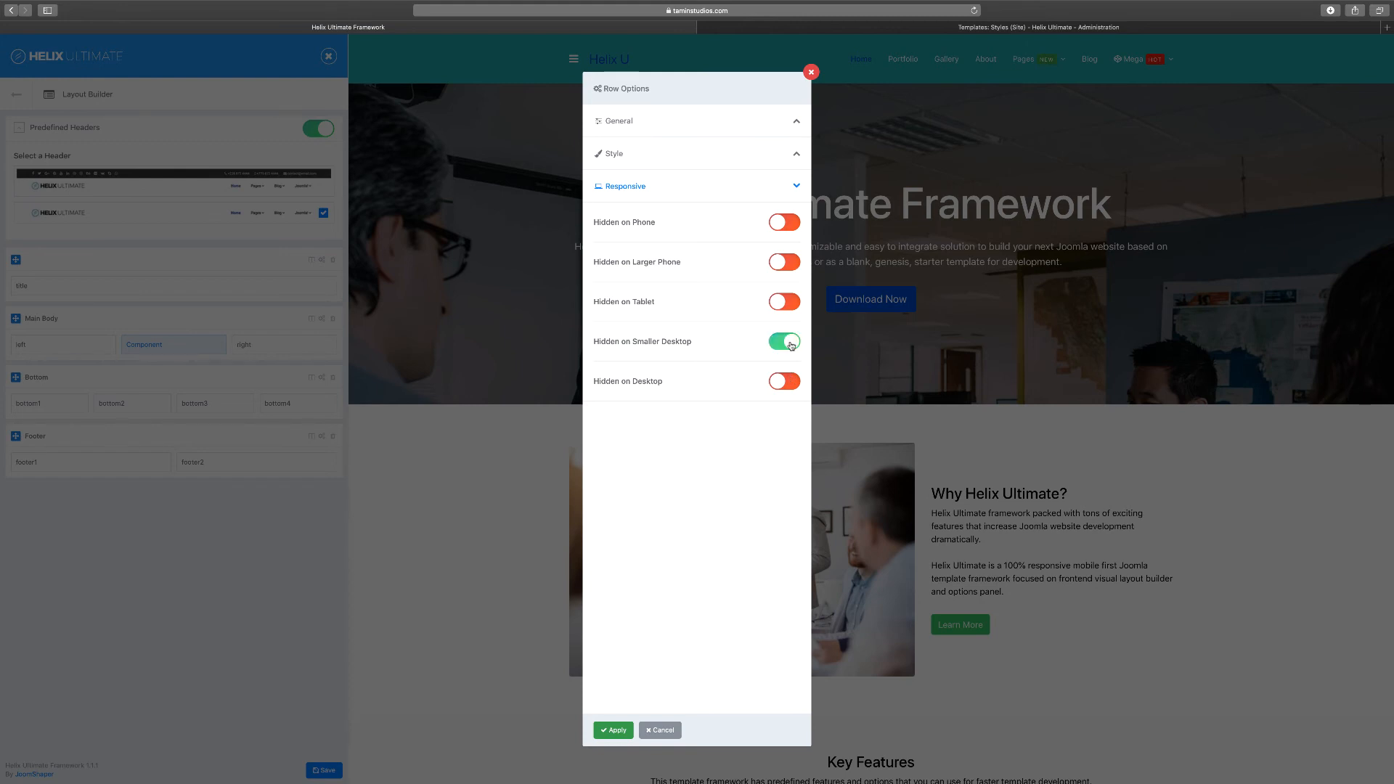
{"action": "left_click", "coordinate": [791, 346]}
{"action": "left_click", "coordinate": [795, 187]}
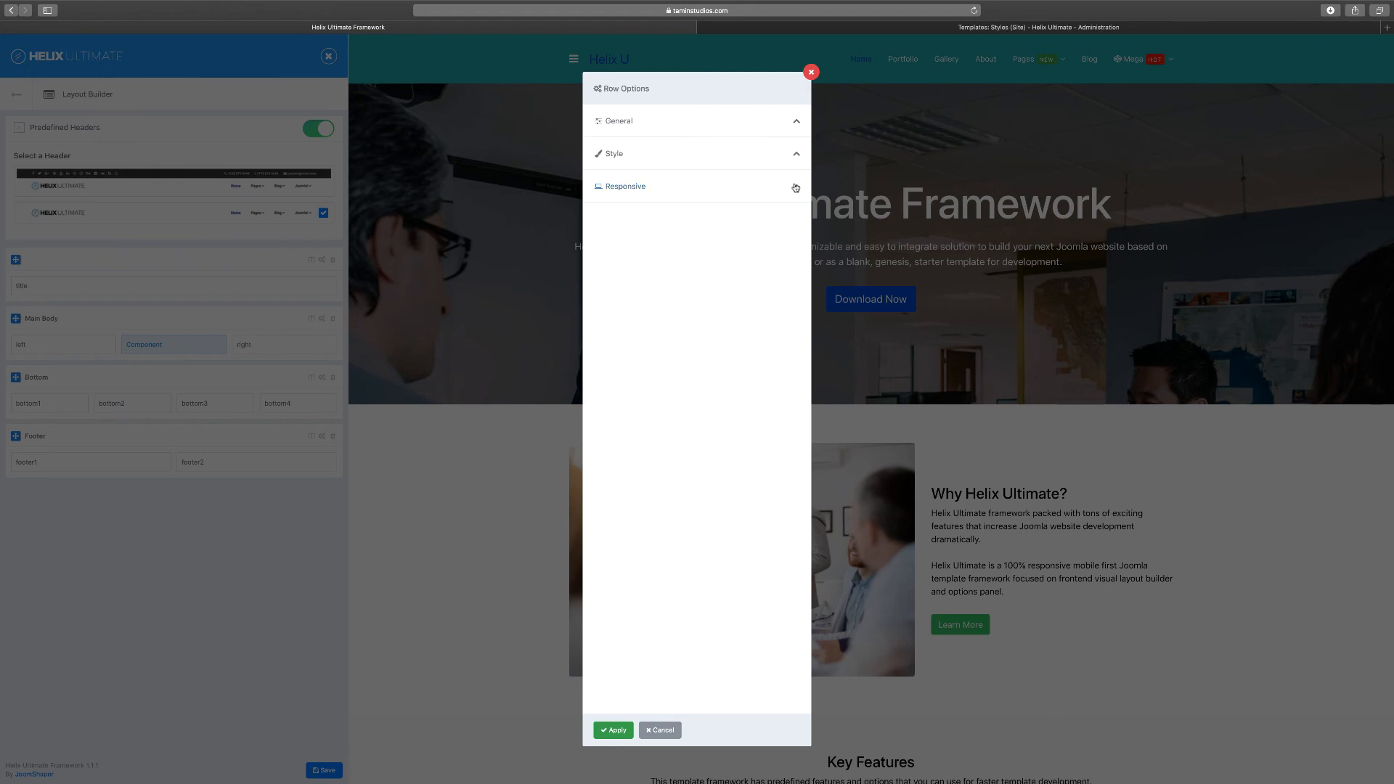
{"action": "left_click", "coordinate": [810, 73]}
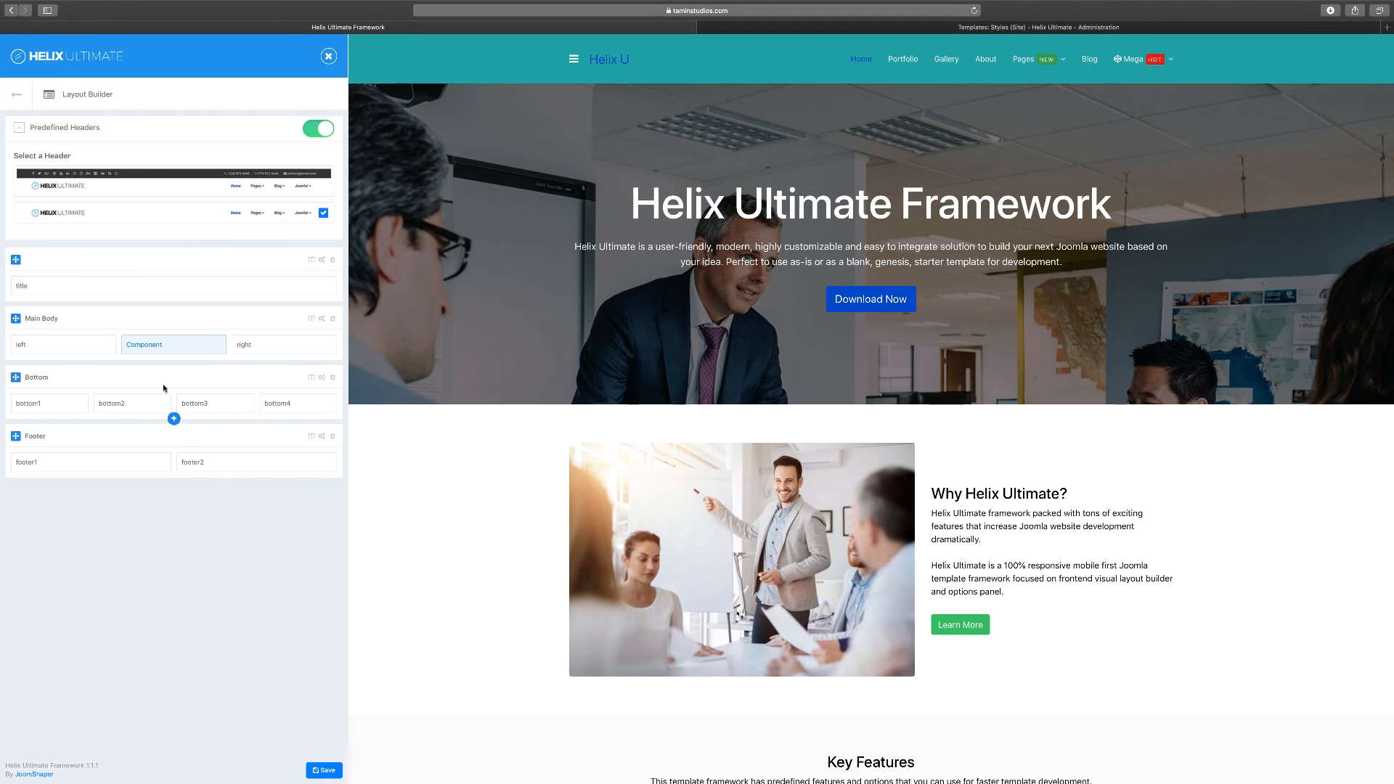
- Add a new row between the Bottom and Footer rows and delete it again
{"action": "left_click", "coordinate": [174, 420]}
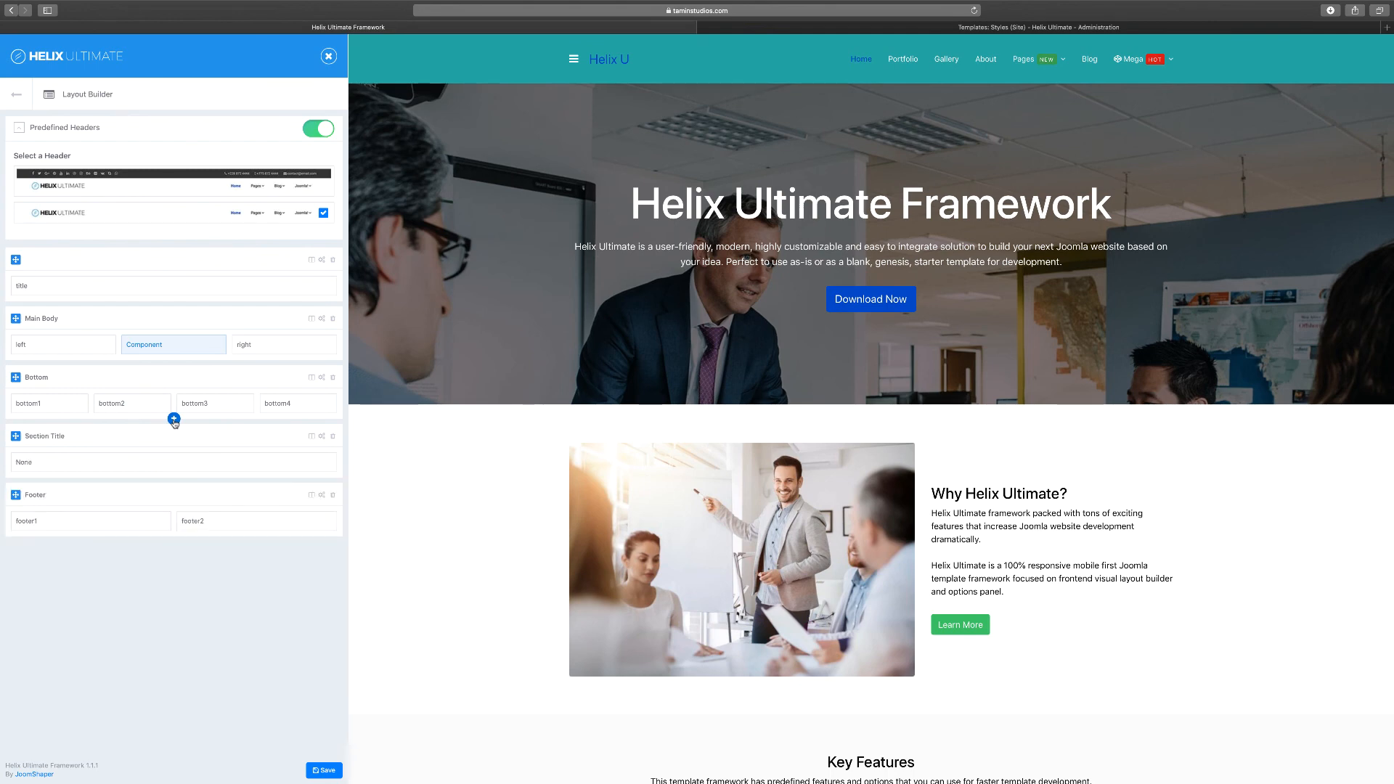
{"action": "left_click", "coordinate": [333, 437]}
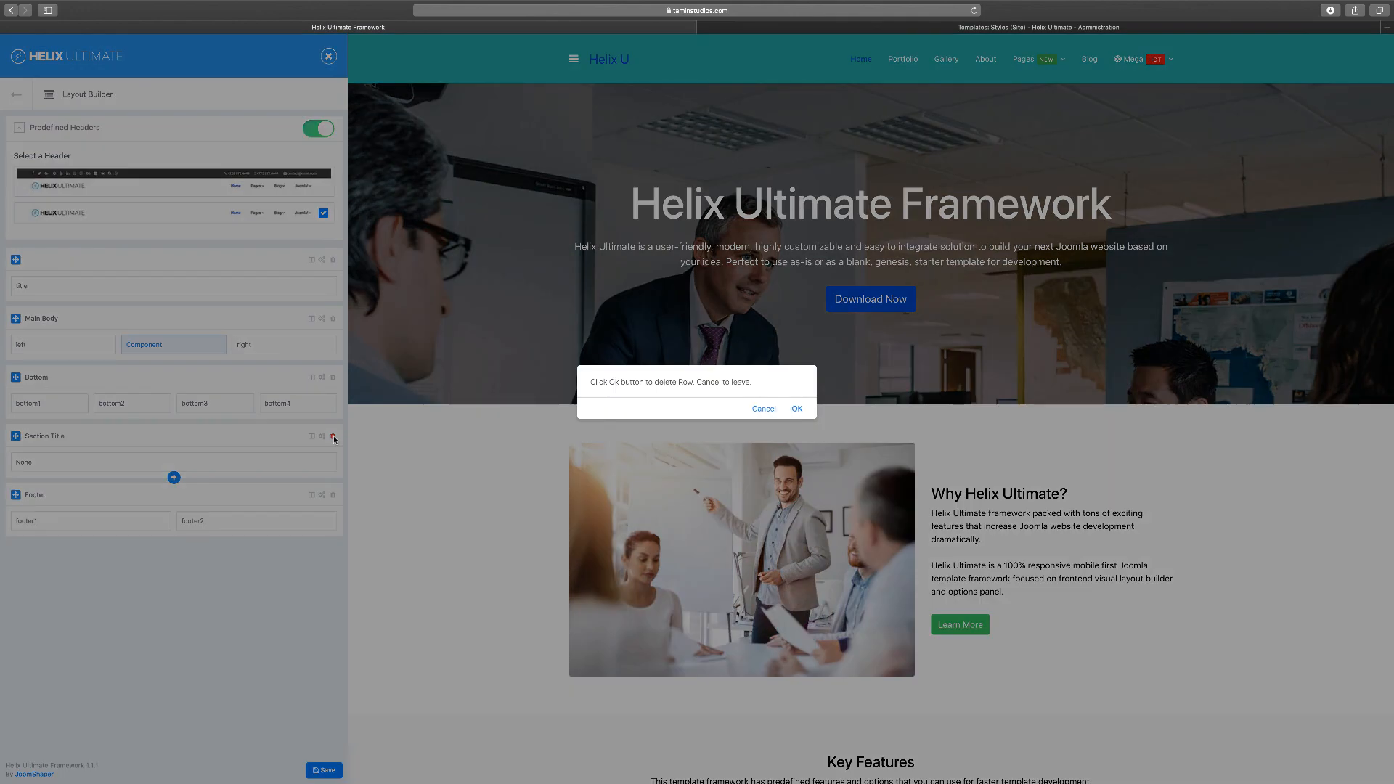
{"action": "left_click", "coordinate": [796, 410]}
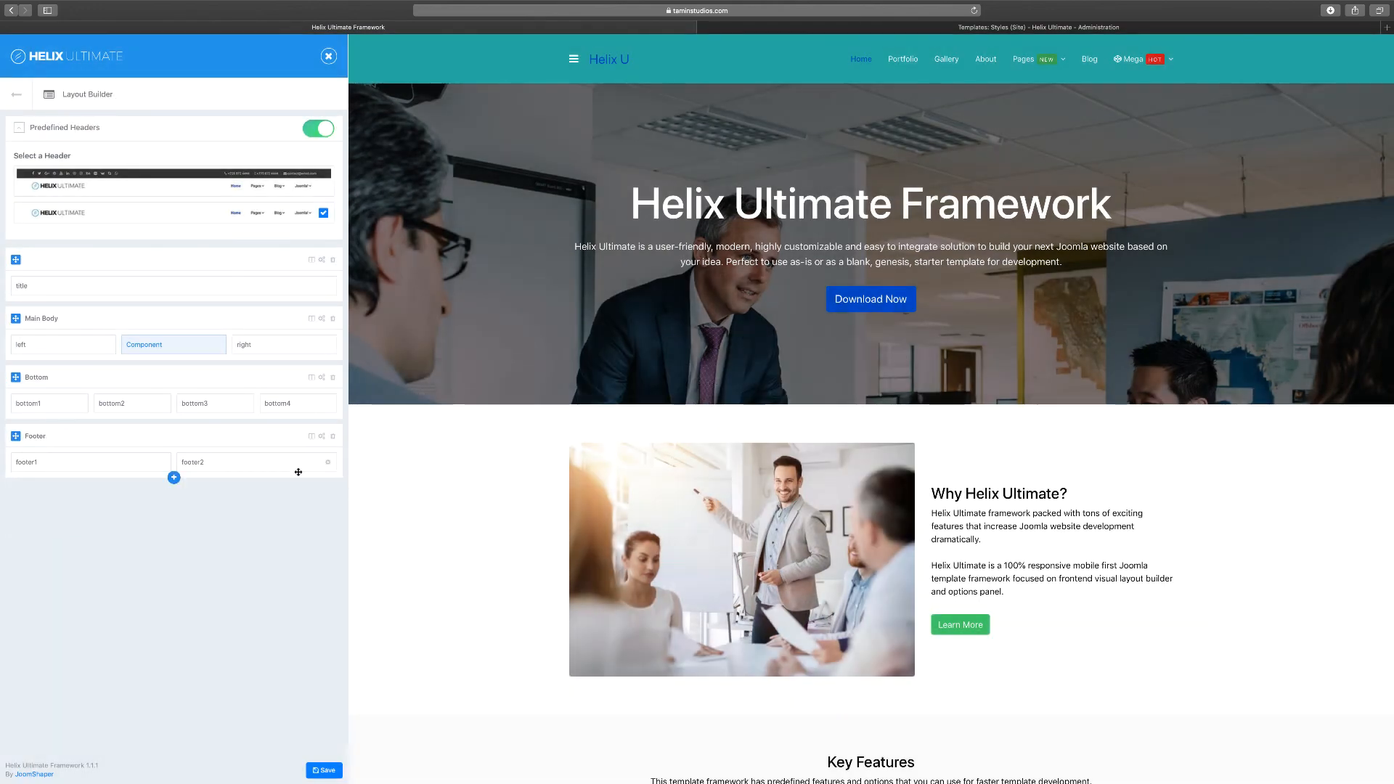